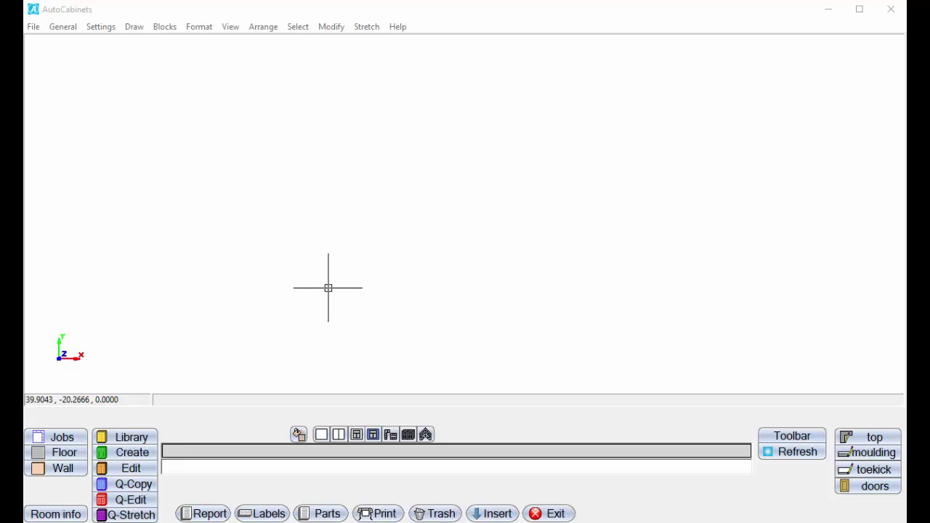
# - Draw a 144-inch wall, 108 high and 4.5 thick, across the plan with its dimension
pyautogui.click(63, 469)
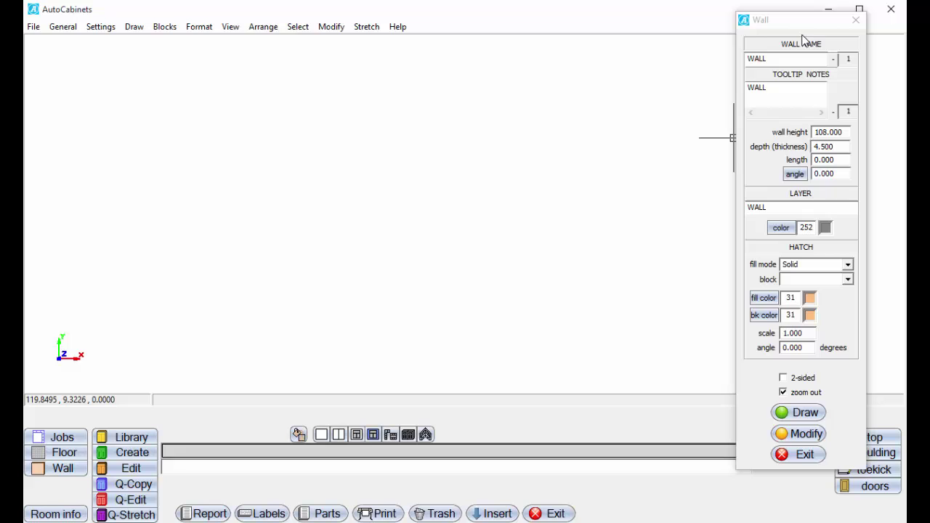
pyautogui.moveTo(800, 24); pyautogui.dragTo(774, 25)
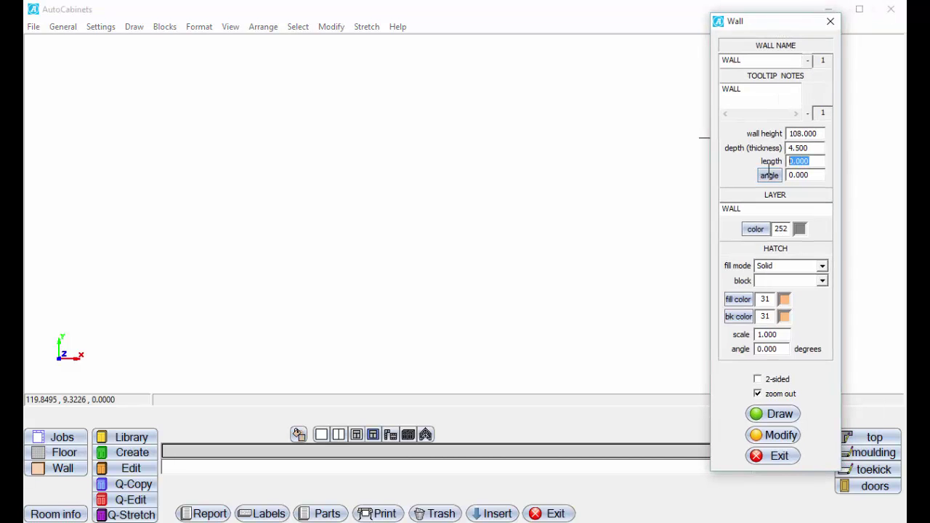
pyautogui.write('144')
pyautogui.click(780, 415)
pyautogui.click(320, 254)
pyautogui.click(314, 170)
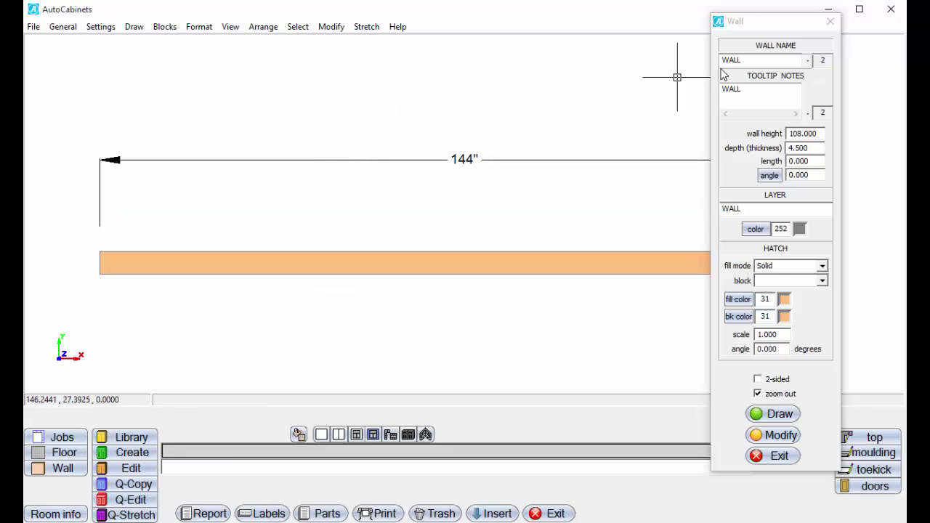
pyautogui.click(831, 21)
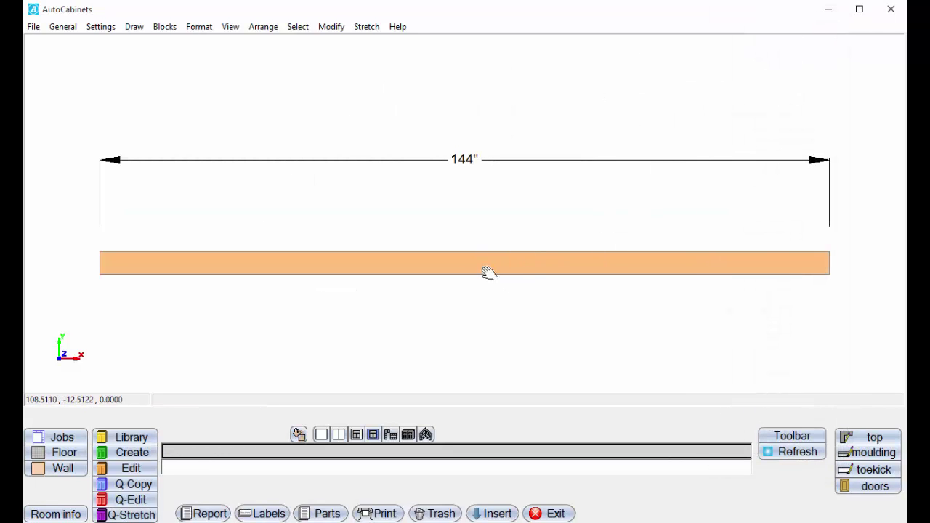
# - Load the Commercial 2 Drawer 2 Door base cabinet from the library for insertion
pyautogui.click(131, 438)
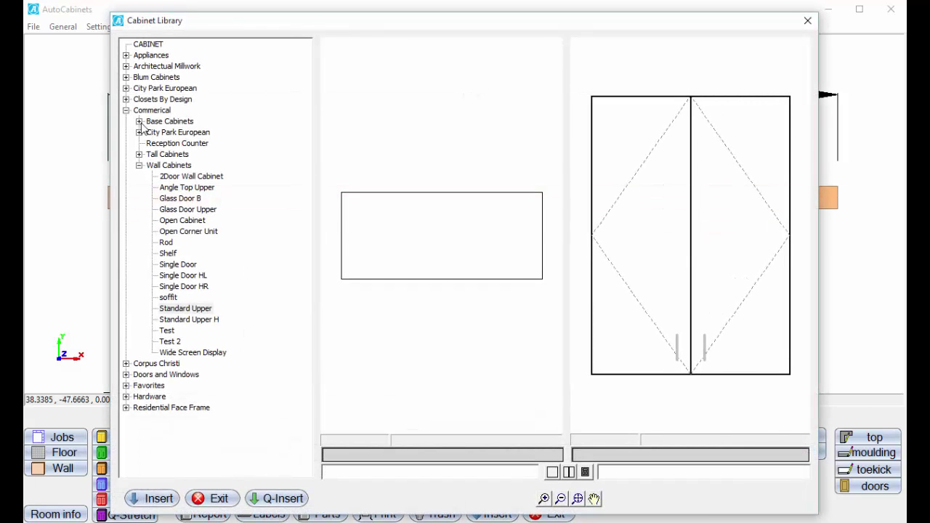
pyautogui.click(139, 121)
pyautogui.click(173, 134)
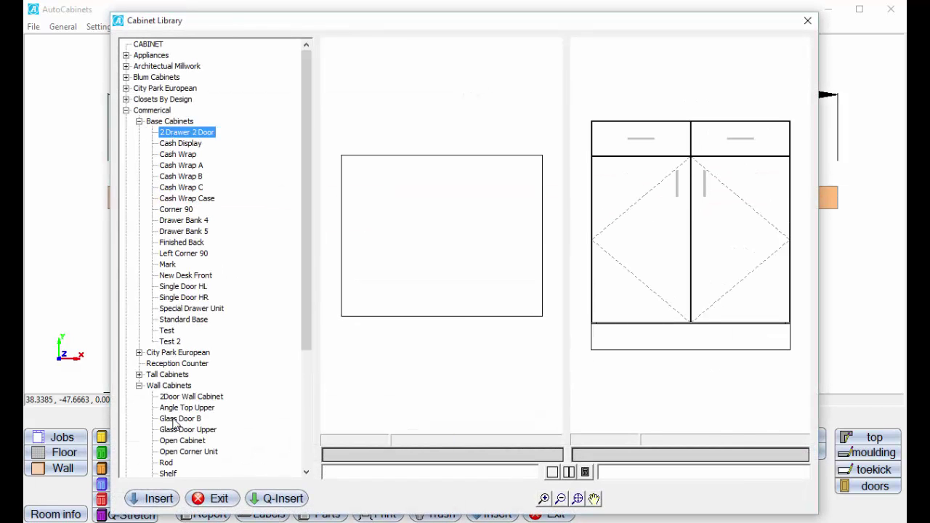
pyautogui.click(154, 498)
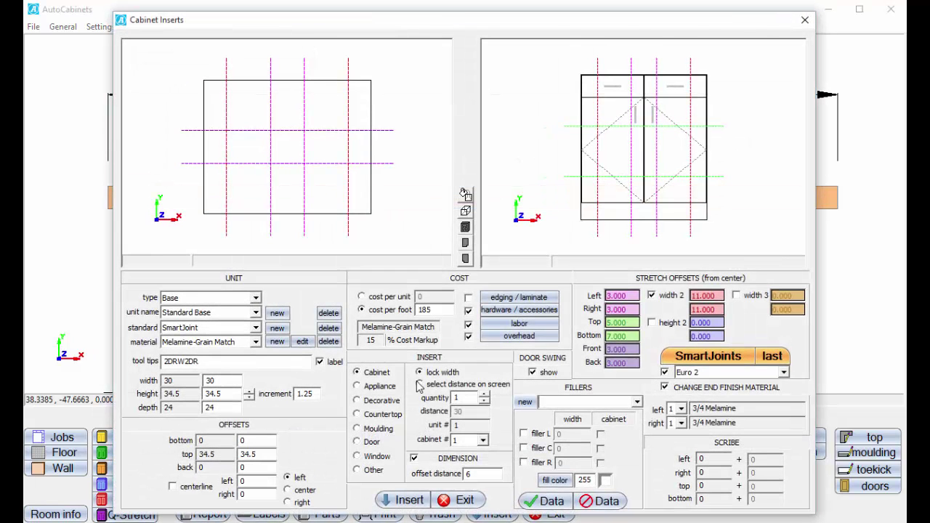
# - Place four 34-inch base cabinets with 4-inch end offsets from wall end to wall end
pyautogui.click(420, 384)
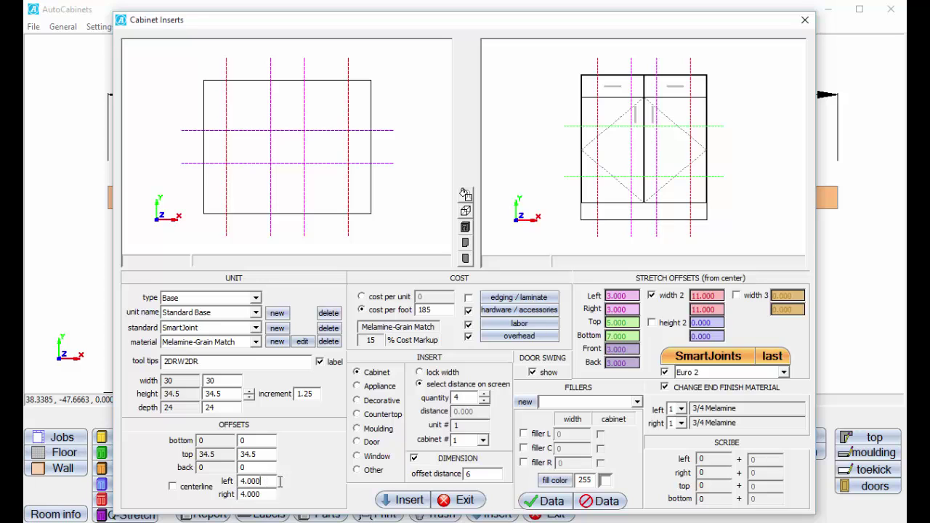
pyautogui.click(404, 500)
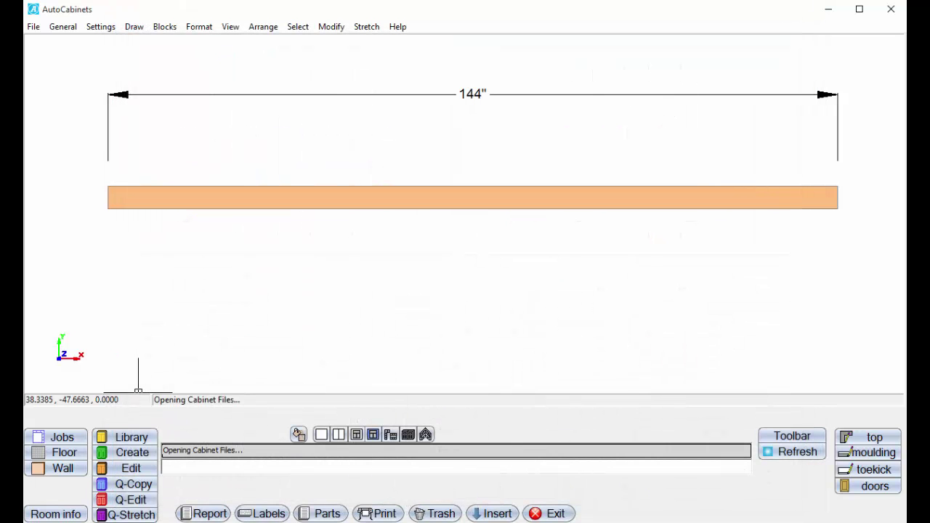
pyautogui.click(107, 209)
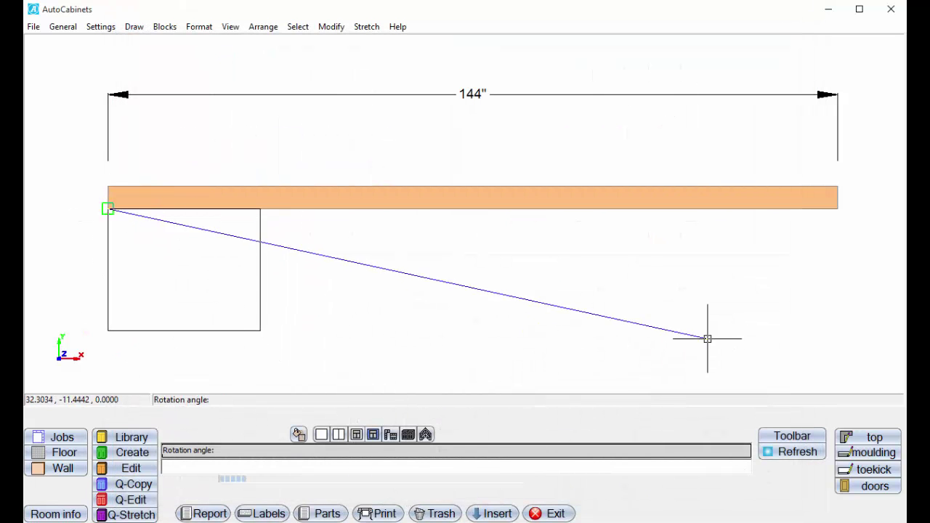
pyautogui.click(837, 209)
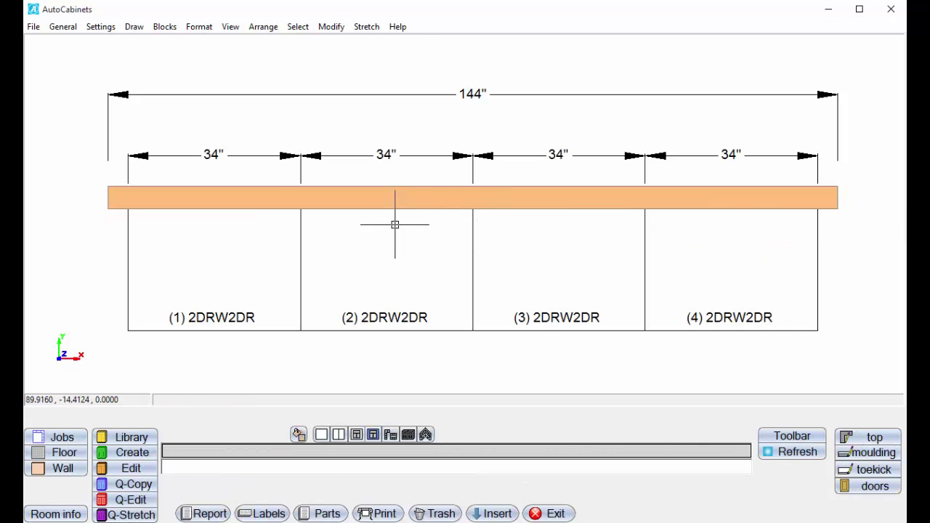
# - Load the Standard Upper wall cabinet from the library for insertion
pyautogui.click(132, 438)
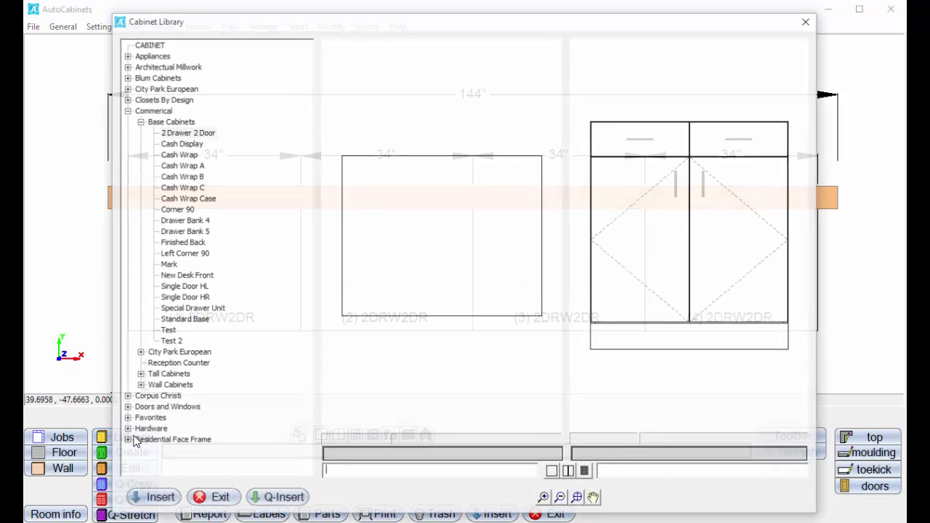
pyautogui.click(139, 385)
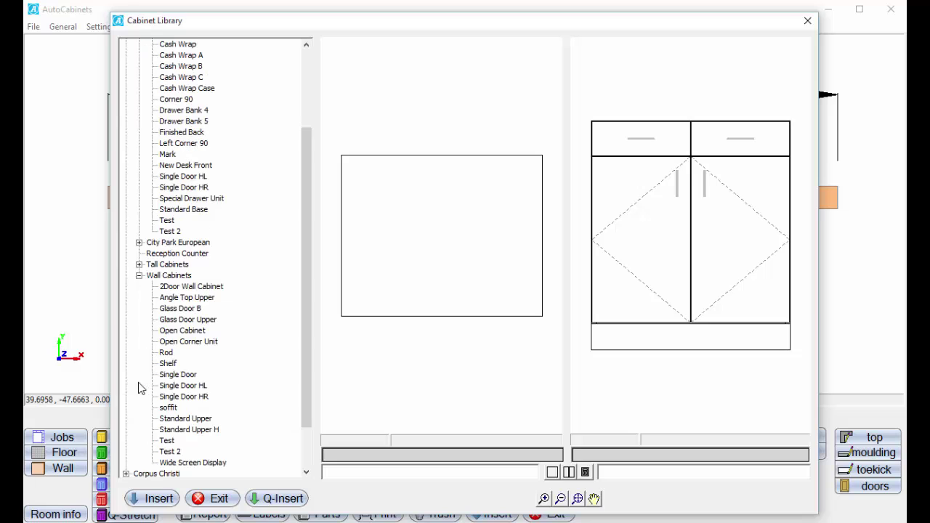
pyautogui.click(172, 420)
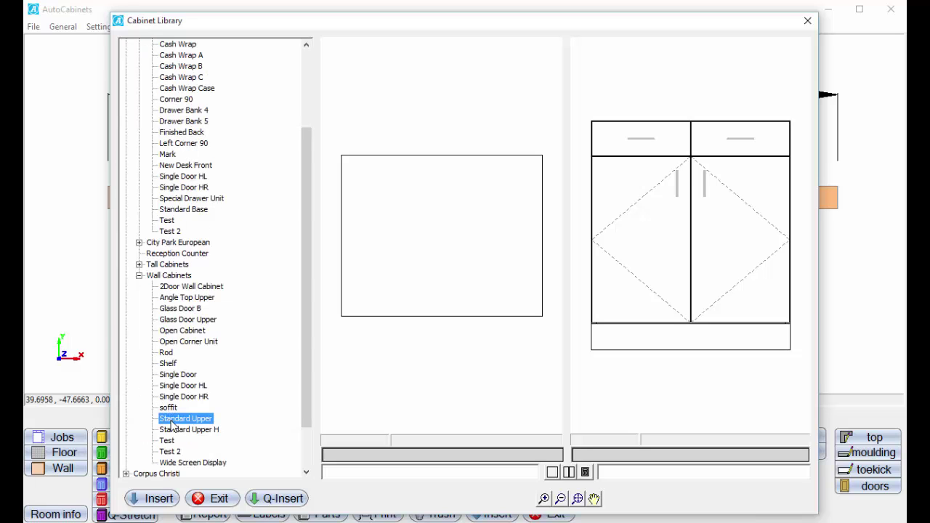
pyautogui.click(159, 499)
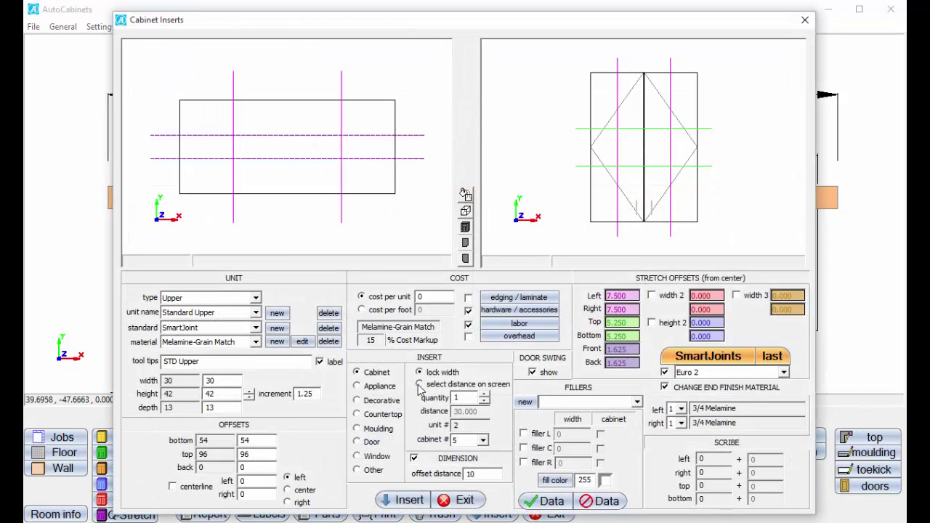
# - Place four 34-inch upper cabinets, numbered 5 to 8, along the wall above the base run
pyautogui.click(420, 385)
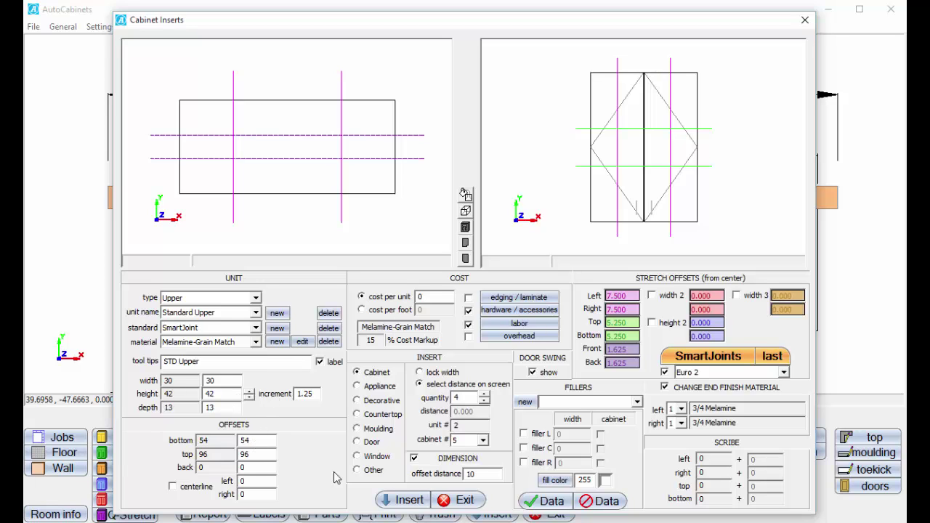
pyautogui.click(400, 500)
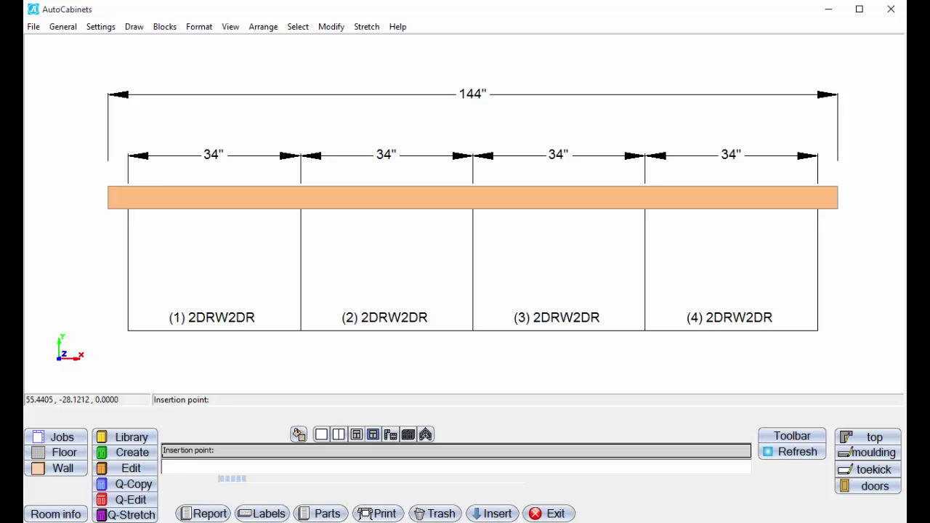
pyautogui.click(127, 209)
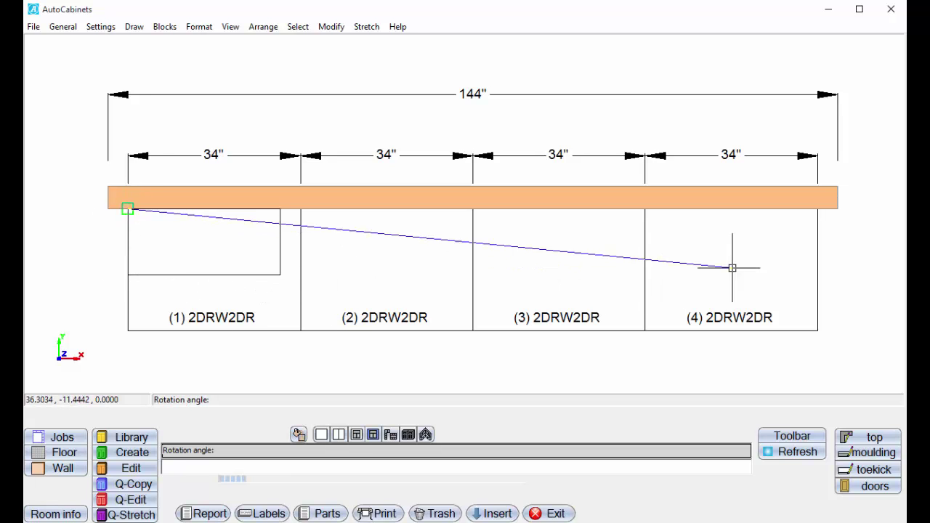
pyautogui.click(817, 208)
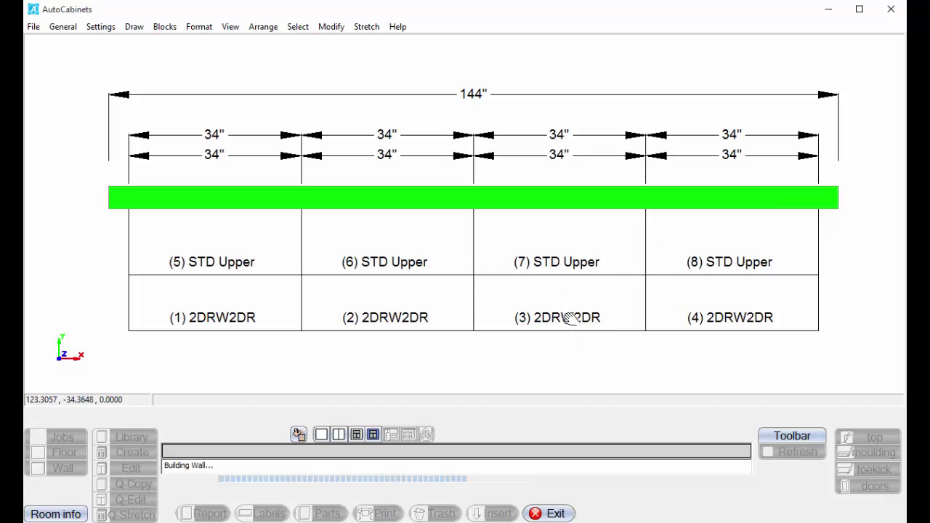
# - Inspect the front elevation beside the plan, then return to the plan-only view
pyautogui.scroll(-2, 574, 289)
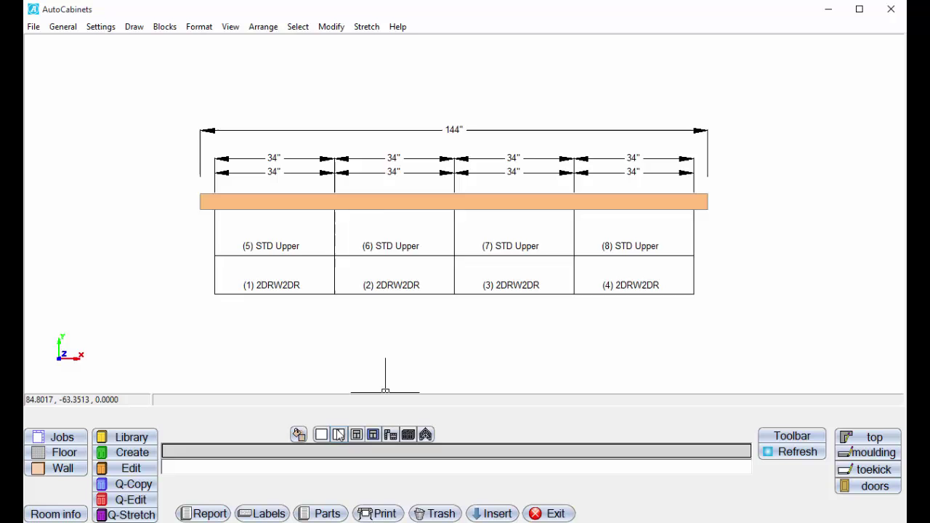
pyautogui.click(338, 435)
pyautogui.scroll(4, 552, 280)
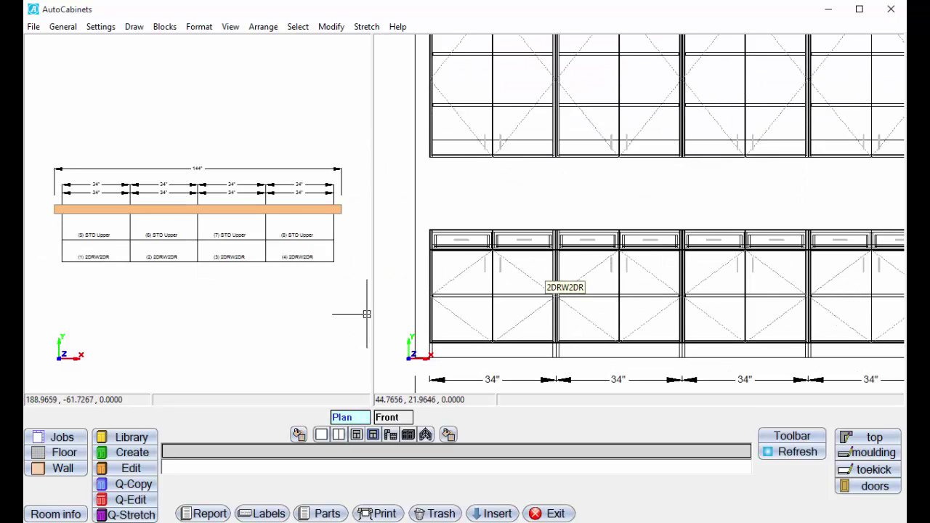
pyautogui.scroll(-3, 578, 278)
pyautogui.scroll(1, 218, 229)
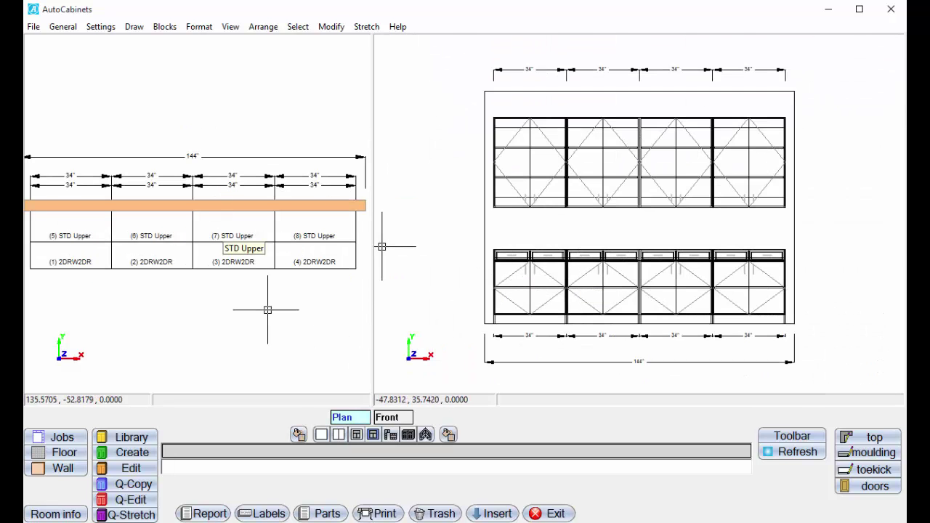
pyautogui.click(321, 435)
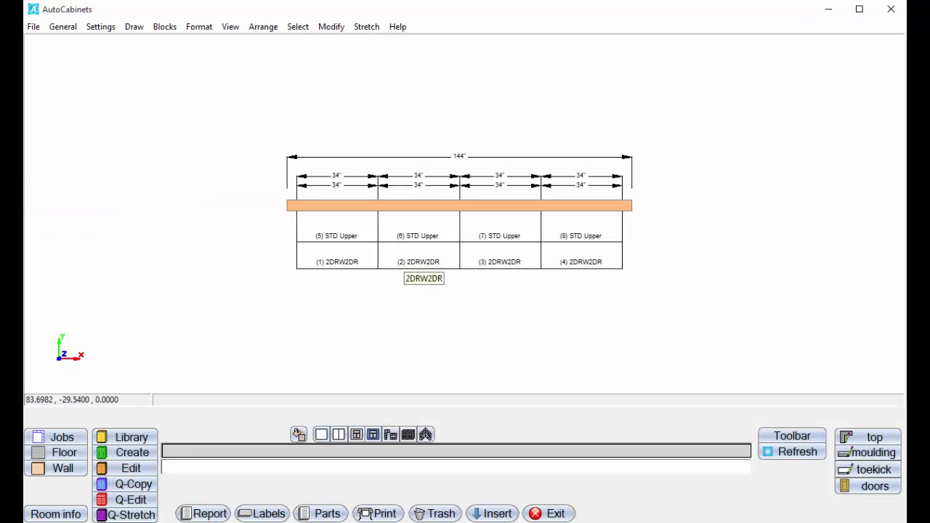
pyautogui.scroll(4, 429, 274)
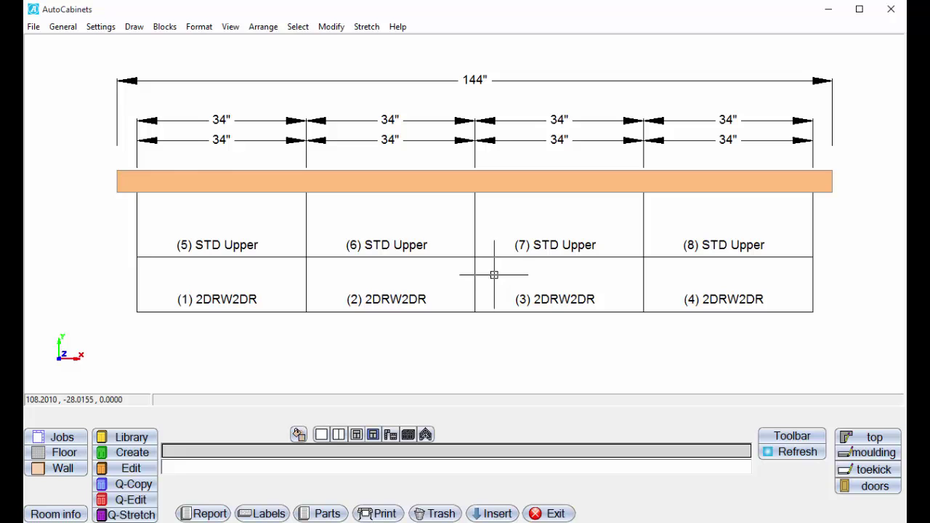
# - Draw a laminate countertop across the whole cabinet run, overhanging the front edge
pyautogui.moveTo(232, 61)
pyautogui.mouseDown()
pyautogui.moveTo(283, 34)
pyautogui.moveTo(266, 52)
pyautogui.moveTo(4, 55)
pyautogui.moveTo(82, 33)
pyautogui.moveTo(199, 36)
pyautogui.mouseUp()
pyautogui.click(237, 62)
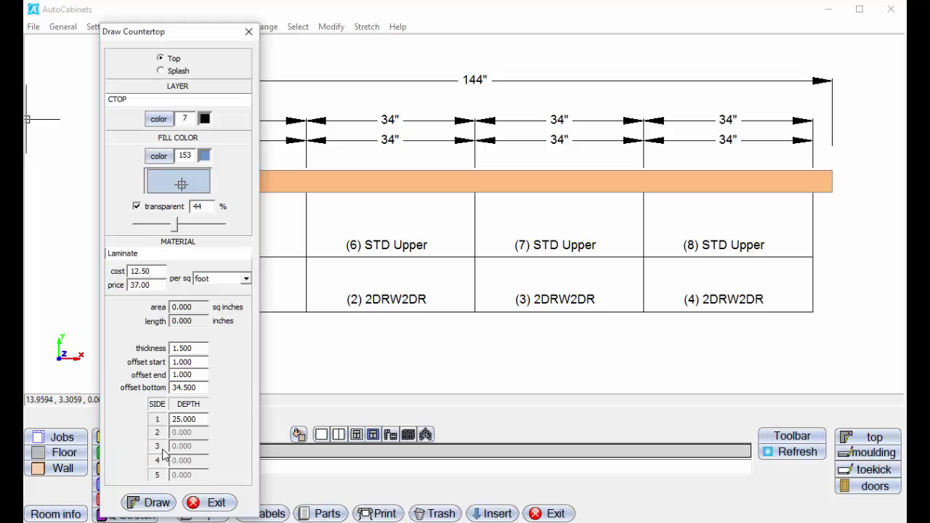
pyautogui.click(155, 502)
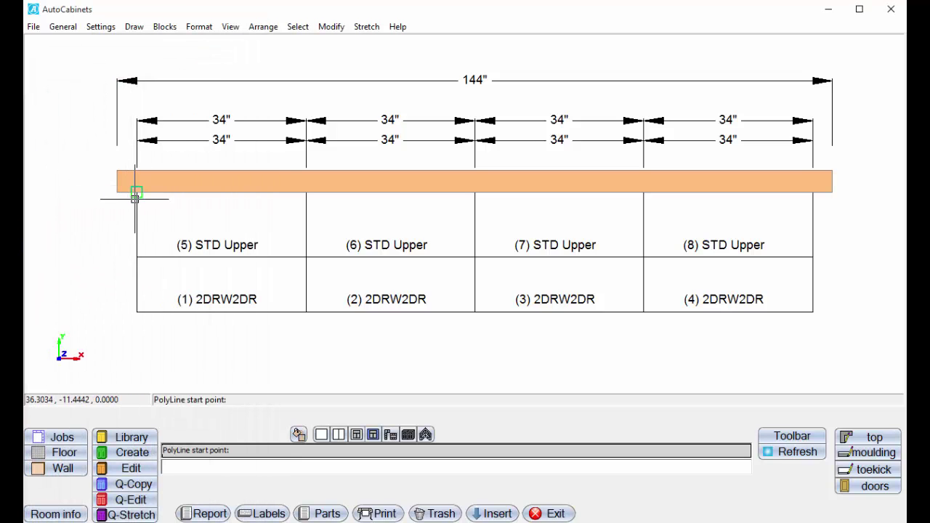
pyautogui.click(135, 192)
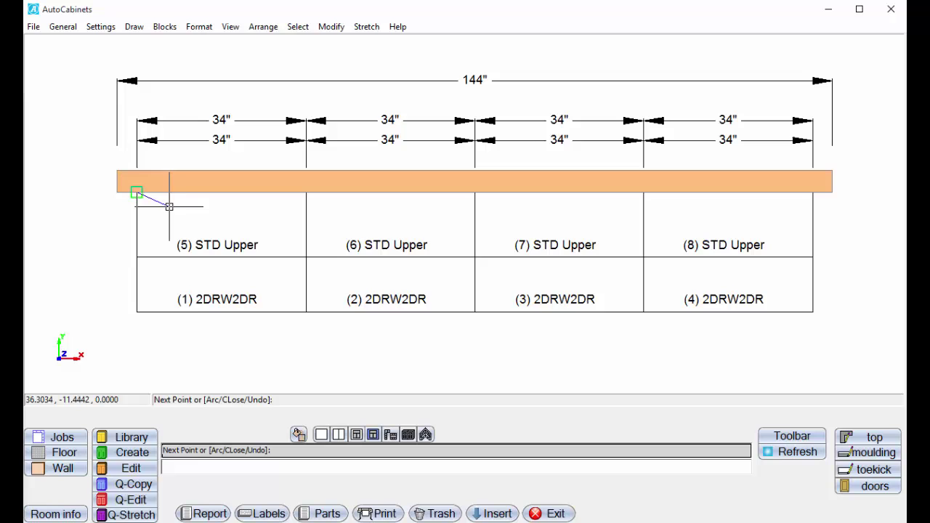
pyautogui.click(813, 193)
pyautogui.press('Return')
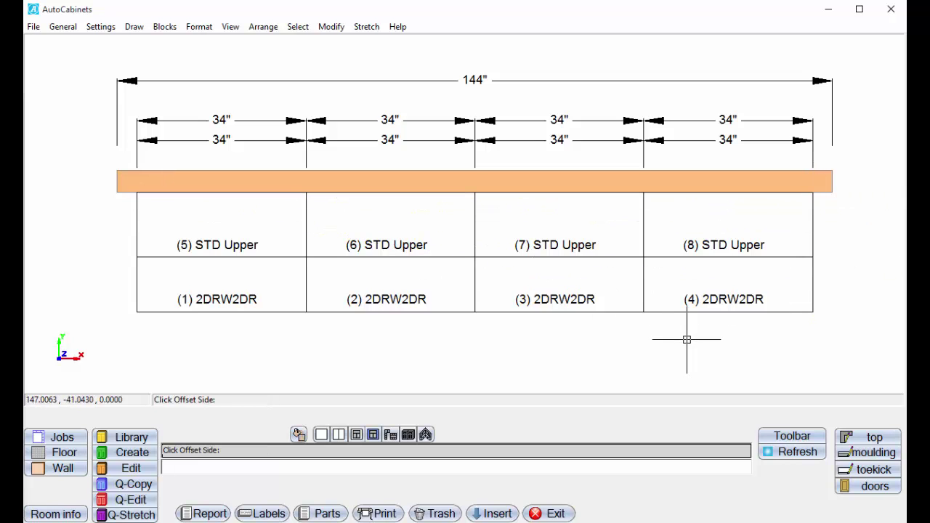
pyautogui.click(377, 389)
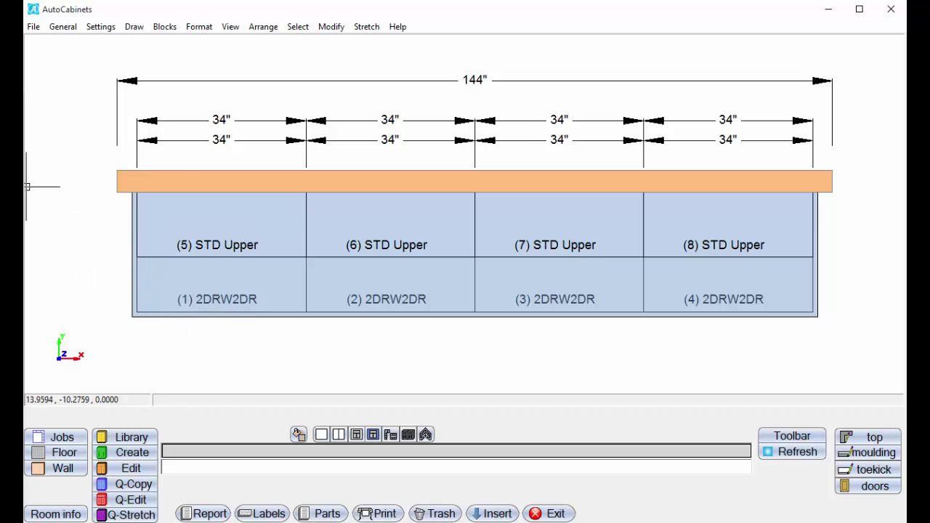
# - Draw a splash along the back of the countertop from its left to right corner
pyautogui.click(125, 113)
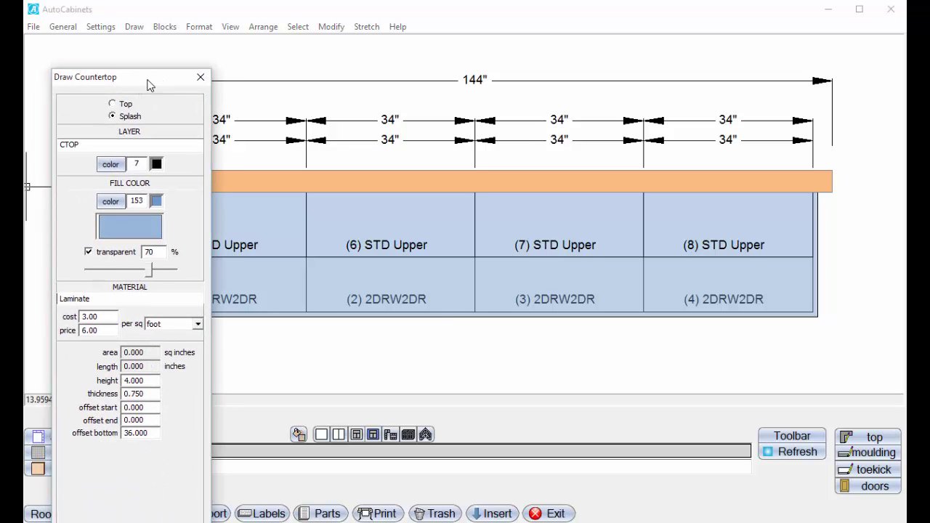
pyautogui.moveTo(140, 81); pyautogui.dragTo(23, 81)
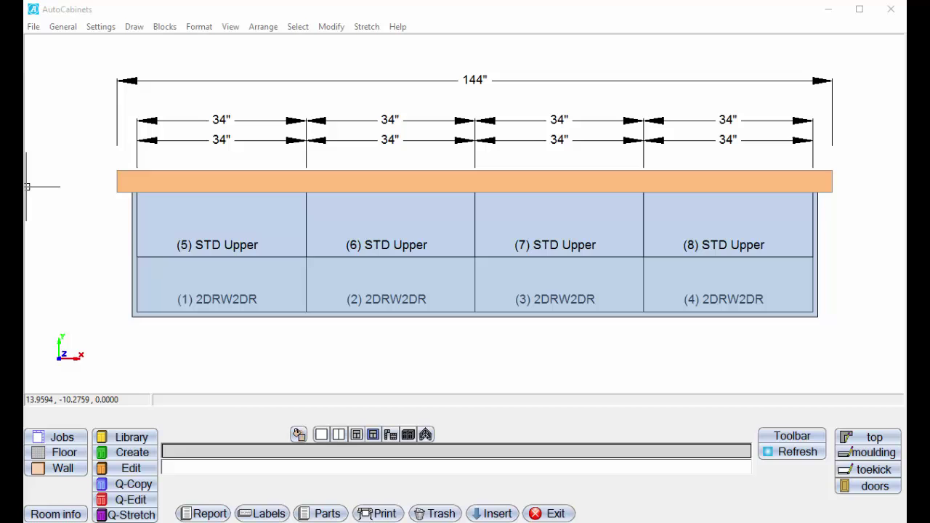
pyautogui.press('Return')
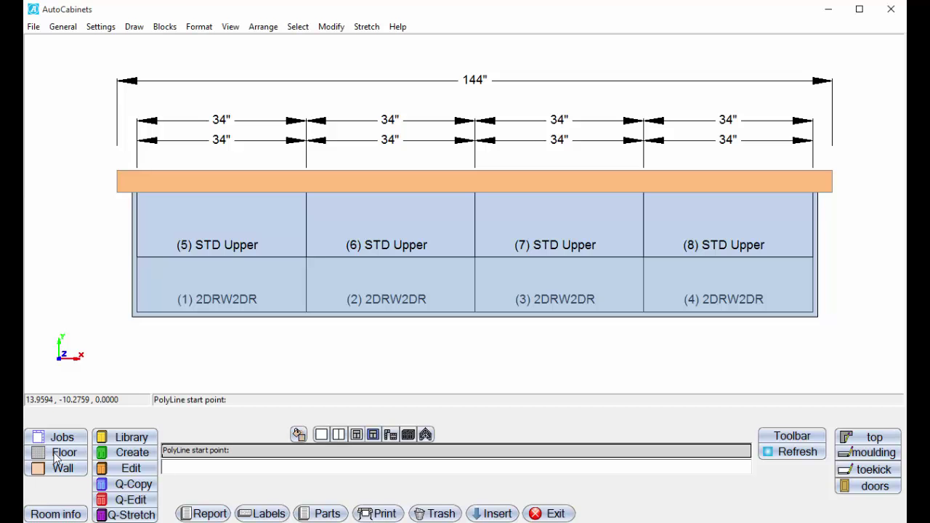
pyautogui.click(131, 193)
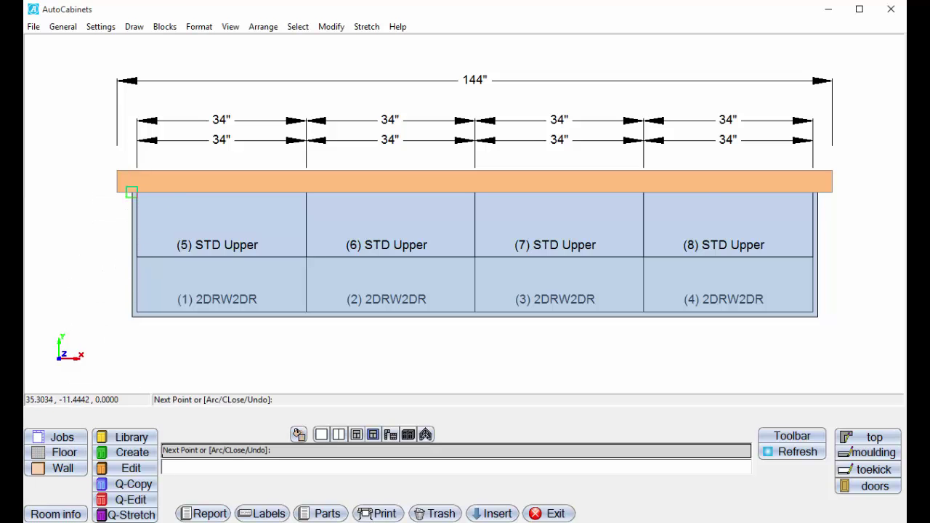
pyautogui.click(818, 192)
pyautogui.press('Return')
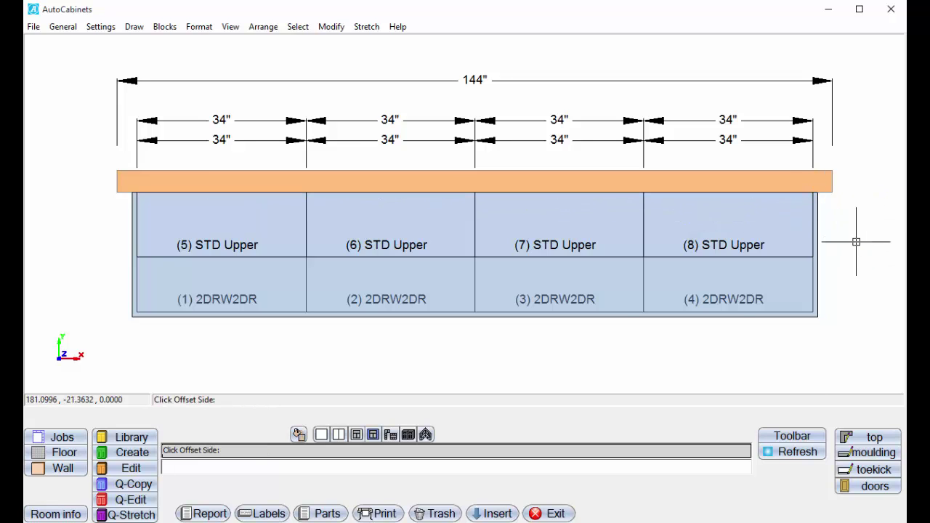
pyautogui.click(547, 347)
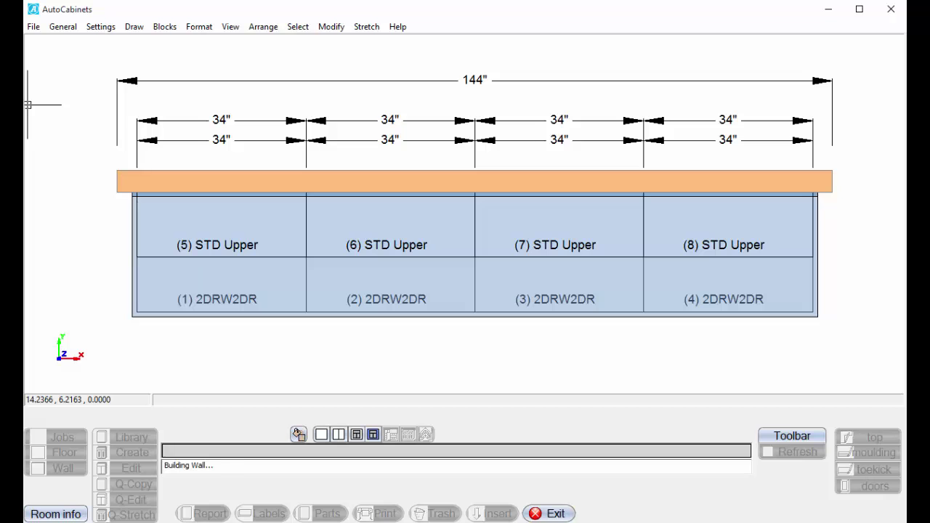
# - Show the front elevation, build the master plan layout, and pan it up-left
pyautogui.click(357, 438)
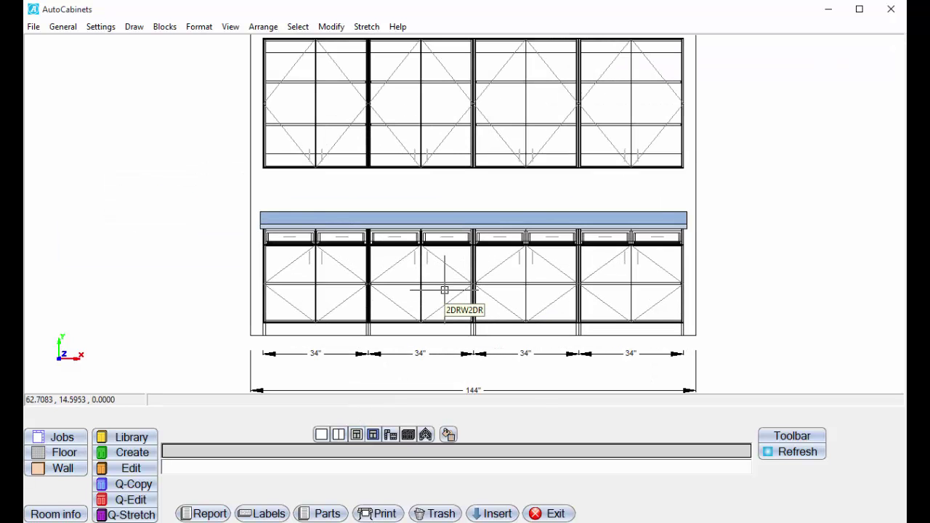
pyautogui.scroll(2, 444, 290)
pyautogui.scroll(-3, 412, 357)
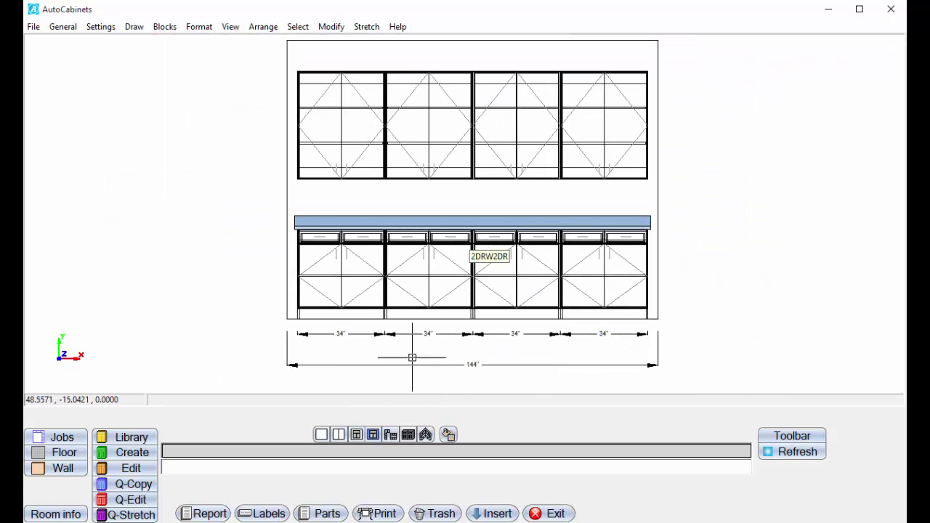
pyautogui.click(391, 434)
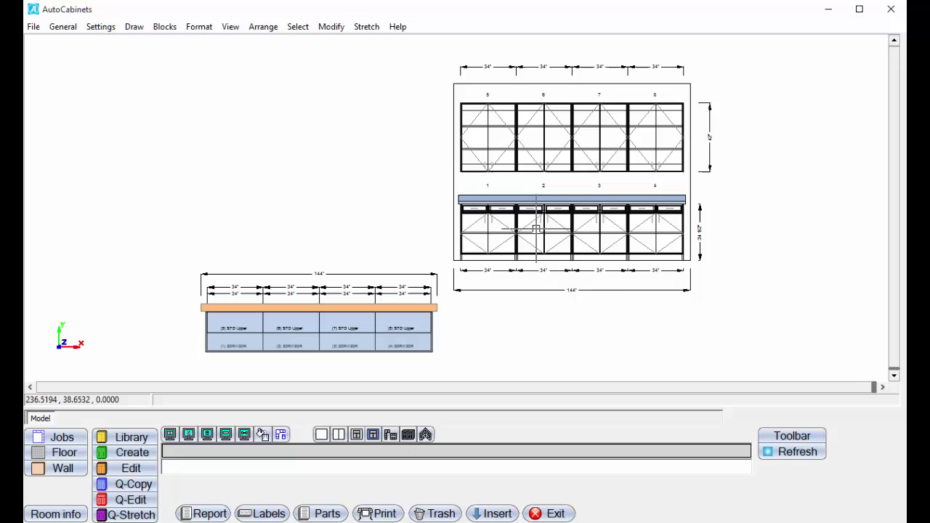
pyautogui.scroll(2, 535, 230)
pyautogui.scroll(-2, 536, 230)
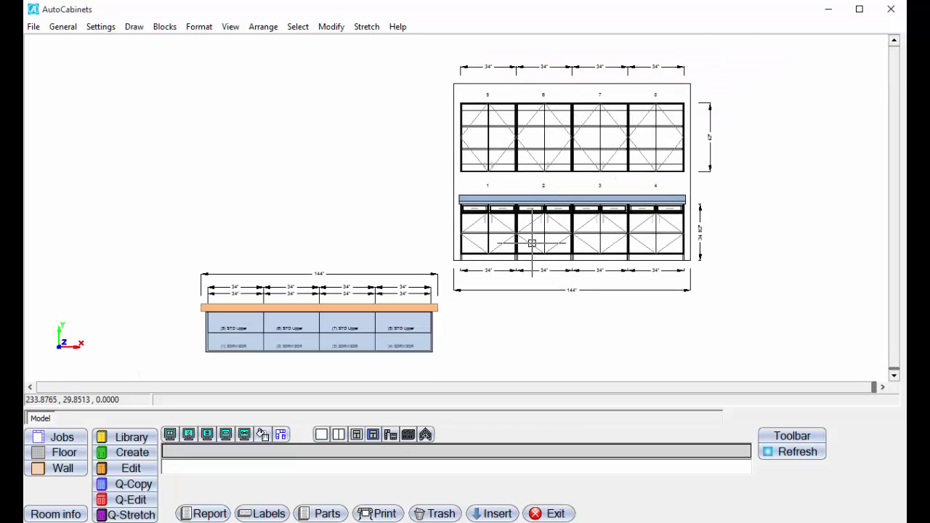
pyautogui.moveTo(532, 243); pyautogui.dragTo(501, 223, button='middle')
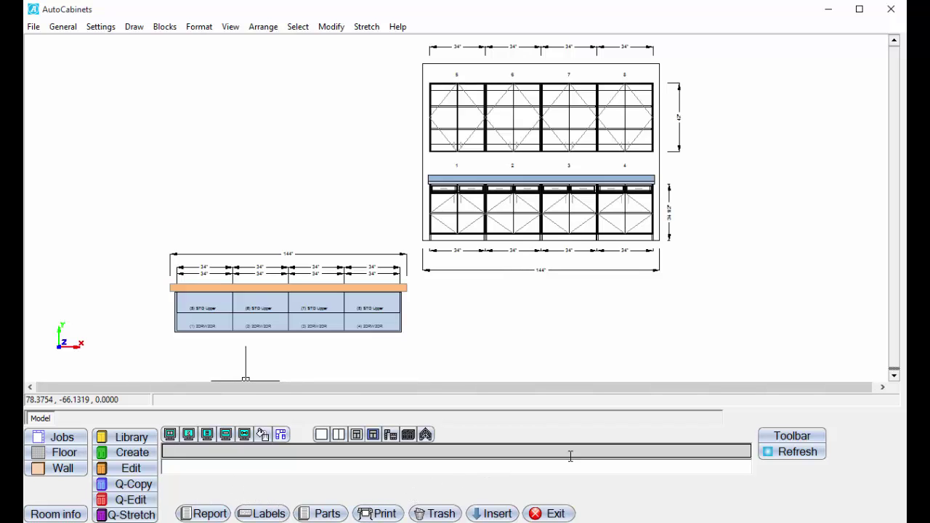
# - Place a cross-section marker through the third cabinet column in the plan
pyautogui.click(792, 436)
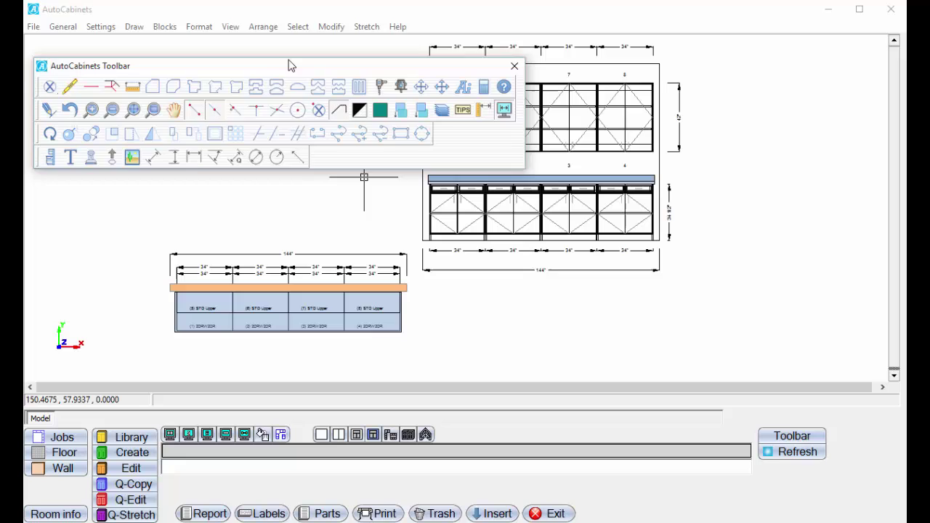
pyautogui.moveTo(289, 66); pyautogui.dragTo(282, 12)
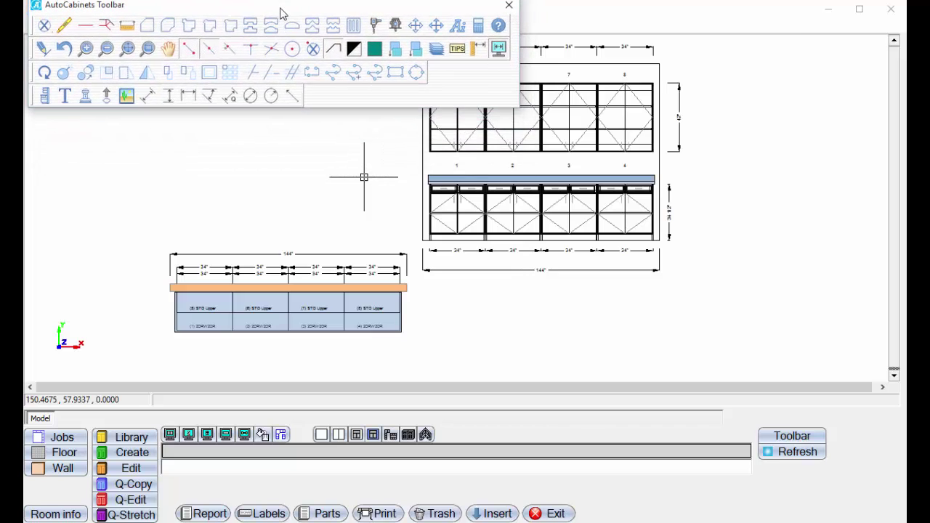
pyautogui.click(43, 97)
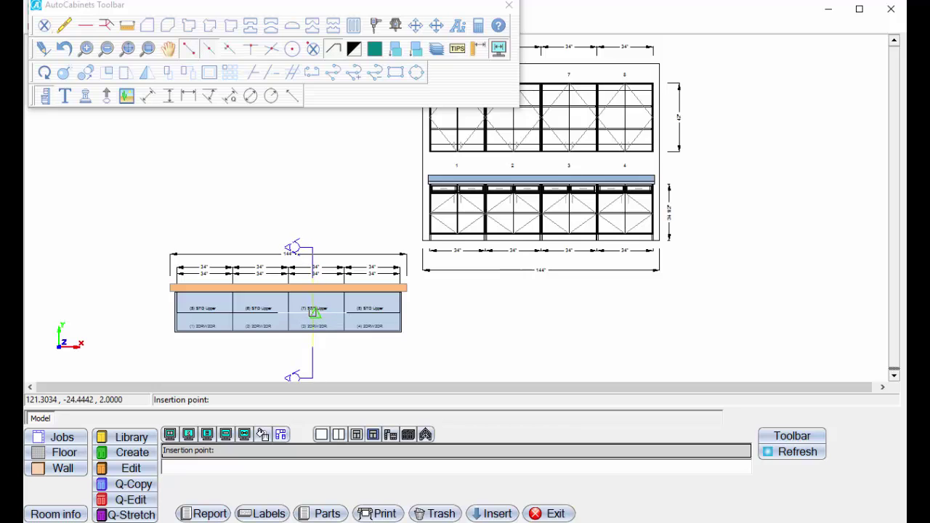
pyautogui.click(312, 312)
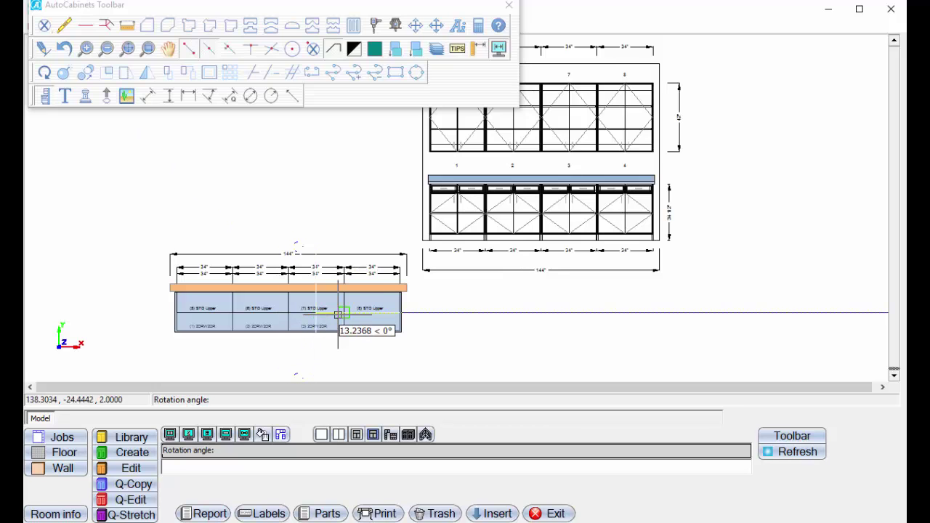
pyautogui.click(338, 314)
pyautogui.click(471, 319)
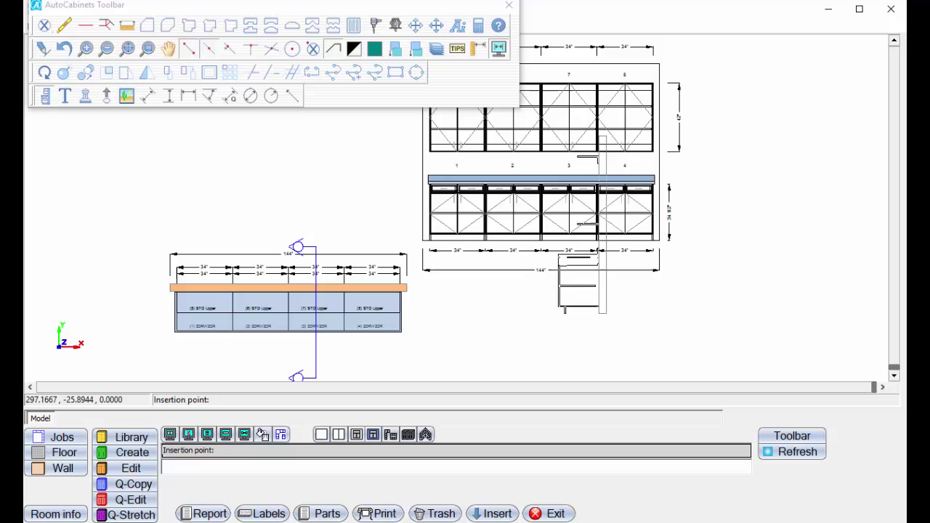
# - Position the section view right of the front elevation and fit the layout in view
pyautogui.click(729, 251)
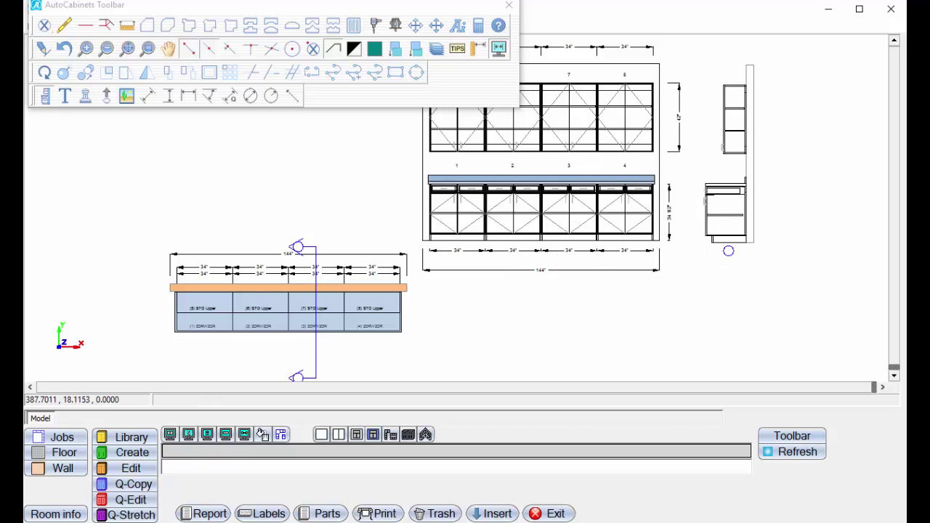
pyautogui.scroll(3, 729, 250)
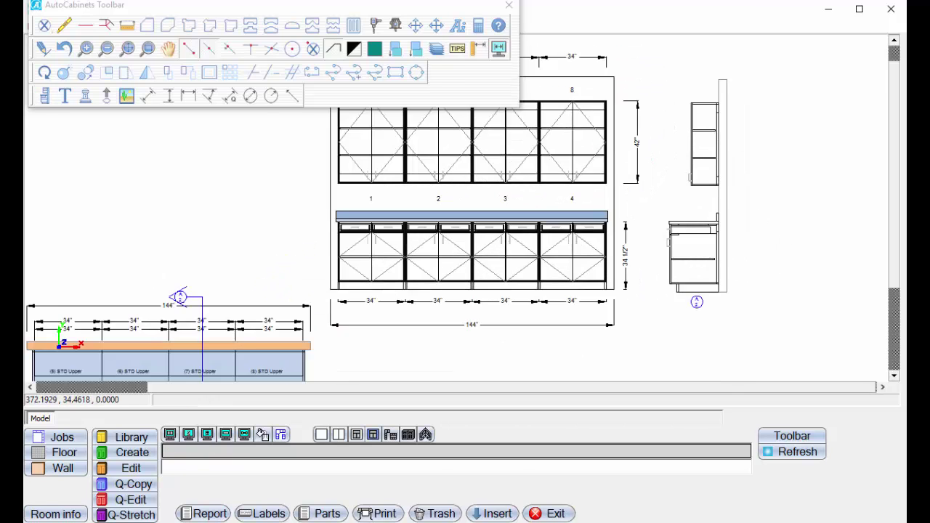
pyautogui.scroll(2, 668, 240)
pyautogui.scroll(-2, 669, 240)
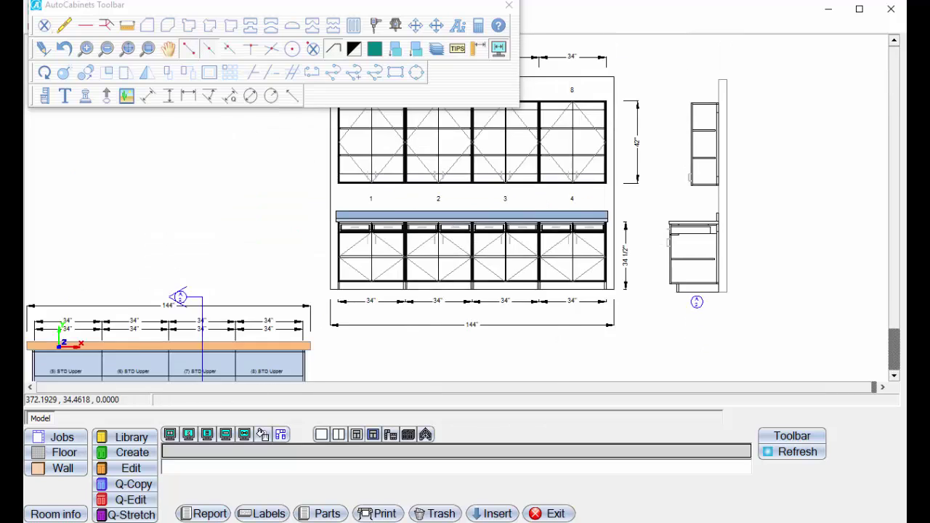
pyautogui.click(499, 48)
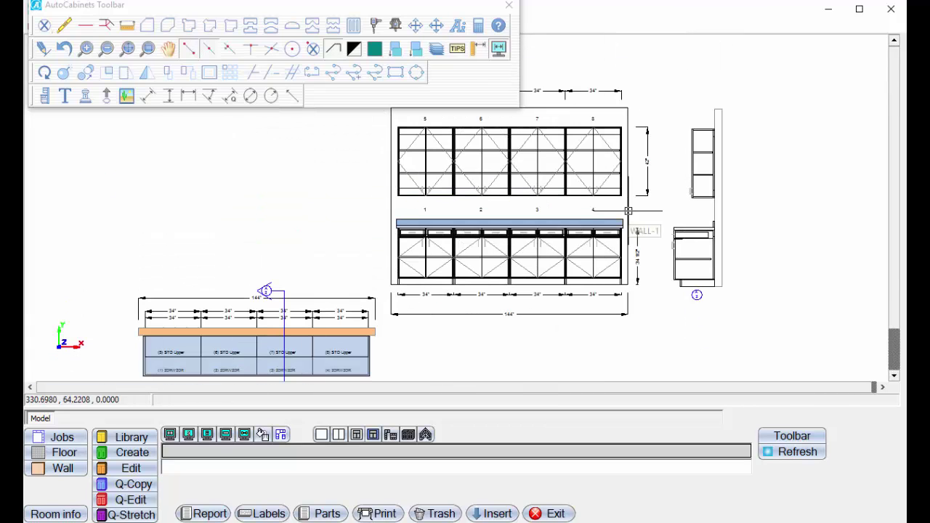
pyautogui.click(508, 5)
pyautogui.click(163, 27)
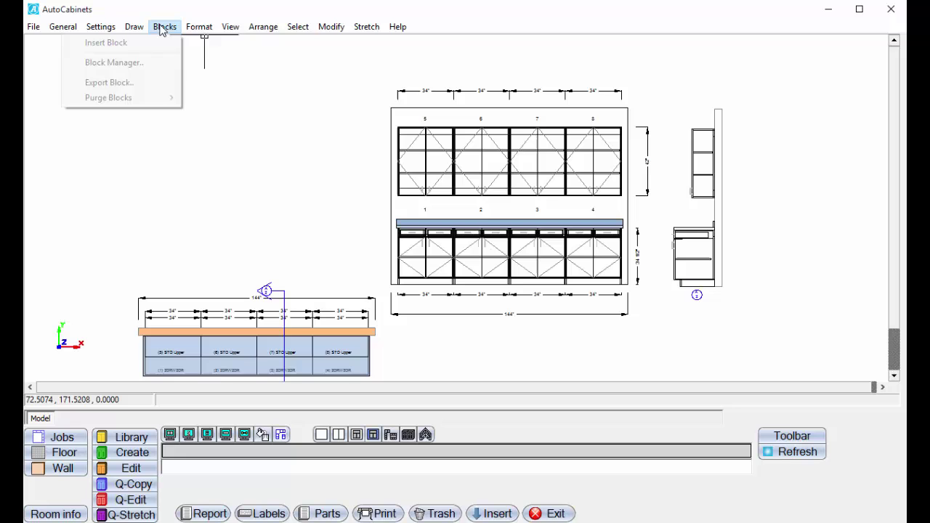
pyautogui.click(155, 42)
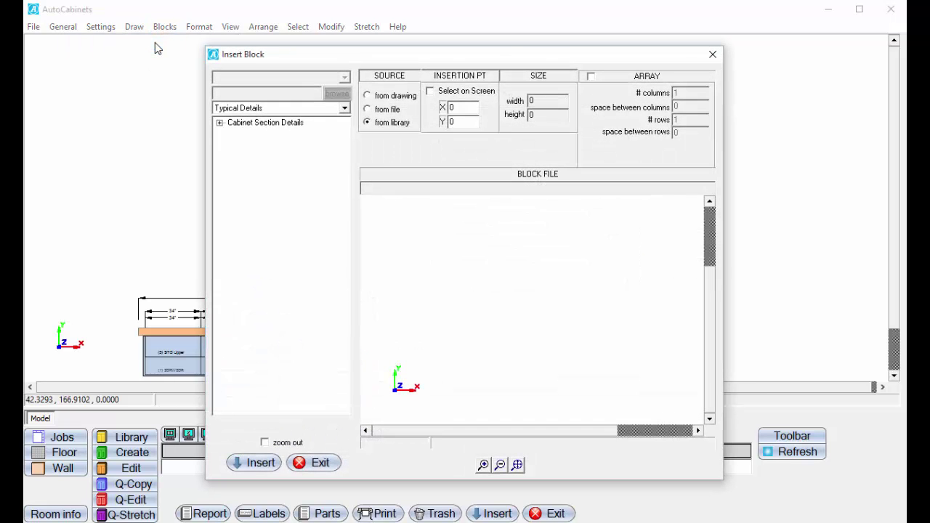
pyautogui.click(220, 125)
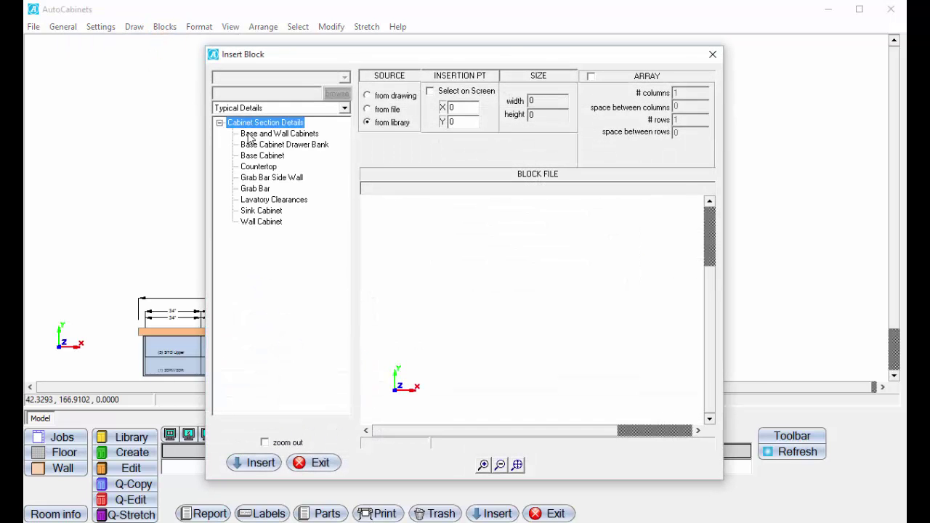
pyautogui.click(251, 135)
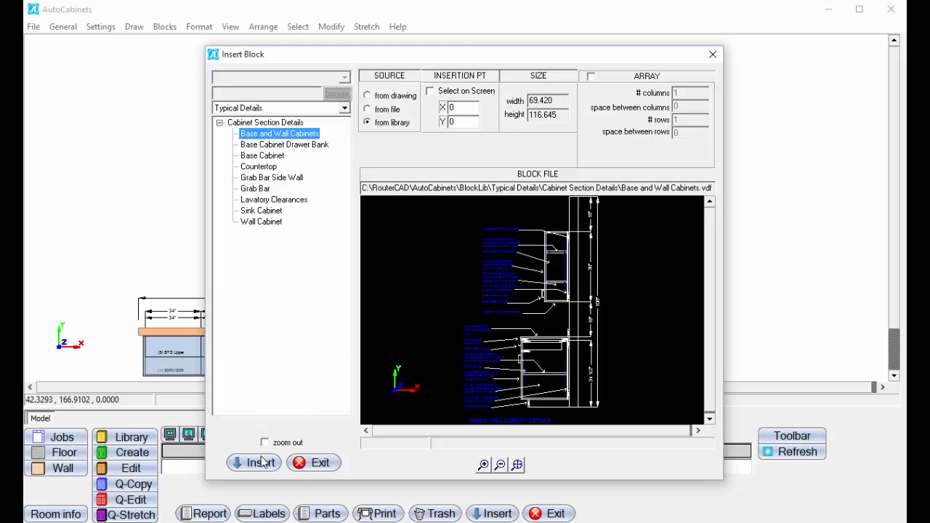
pyautogui.click(263, 462)
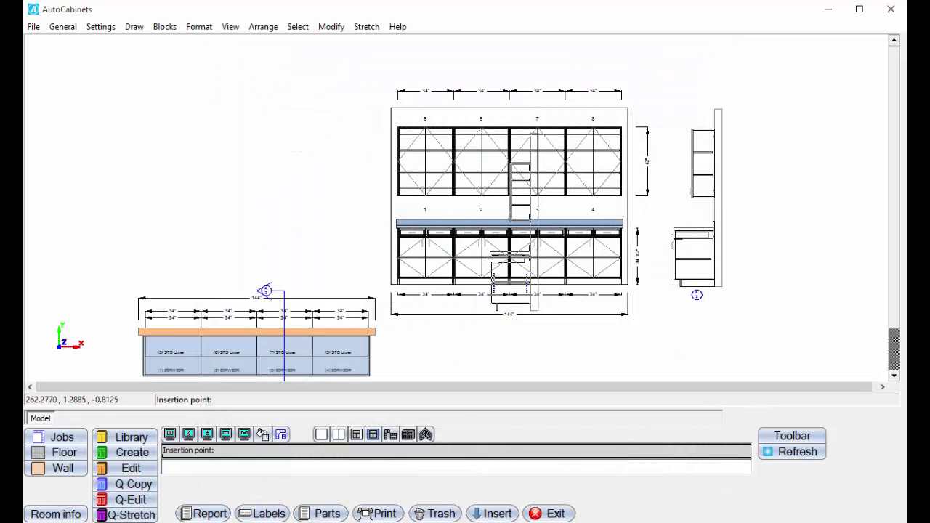
pyautogui.moveTo(534, 291); pyautogui.dragTo(471, 296, button='middle')
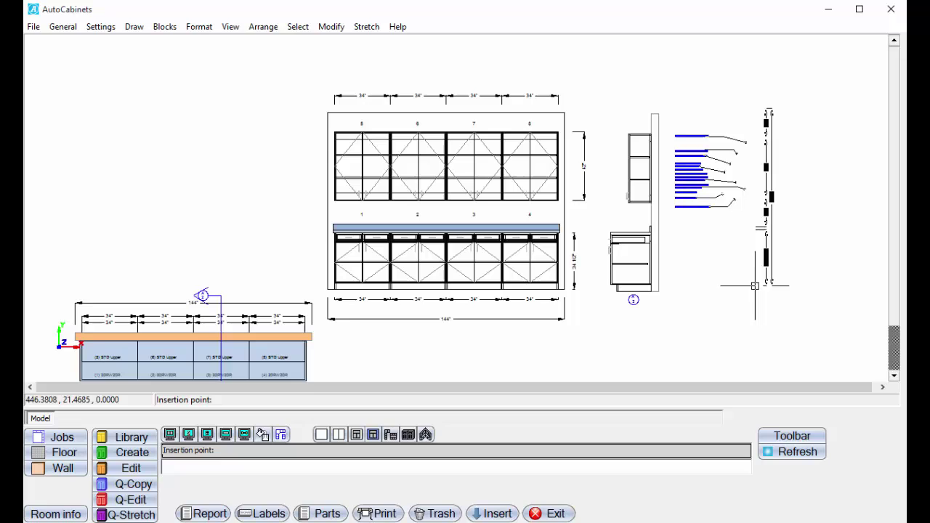
pyautogui.click(755, 283)
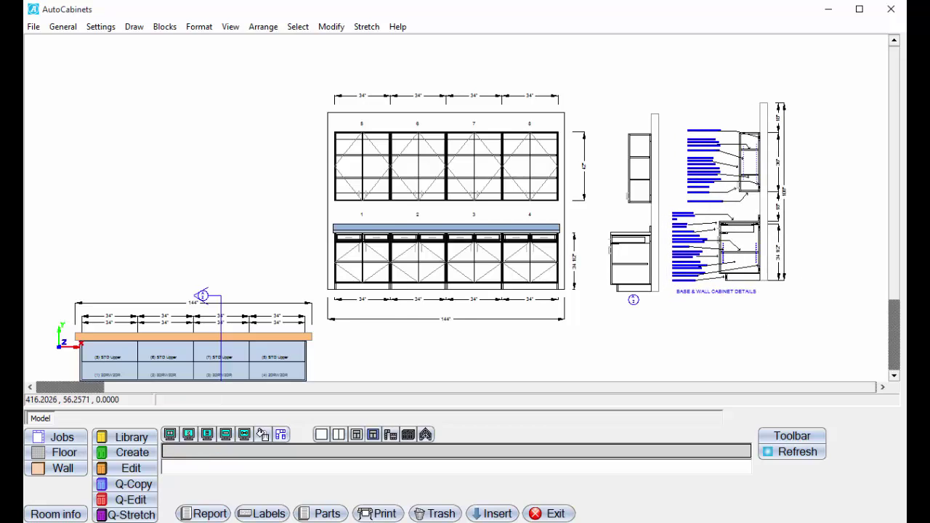
pyautogui.scroll(5, 697, 240)
pyautogui.moveTo(700, 227); pyautogui.dragTo(554, 225, button='middle')
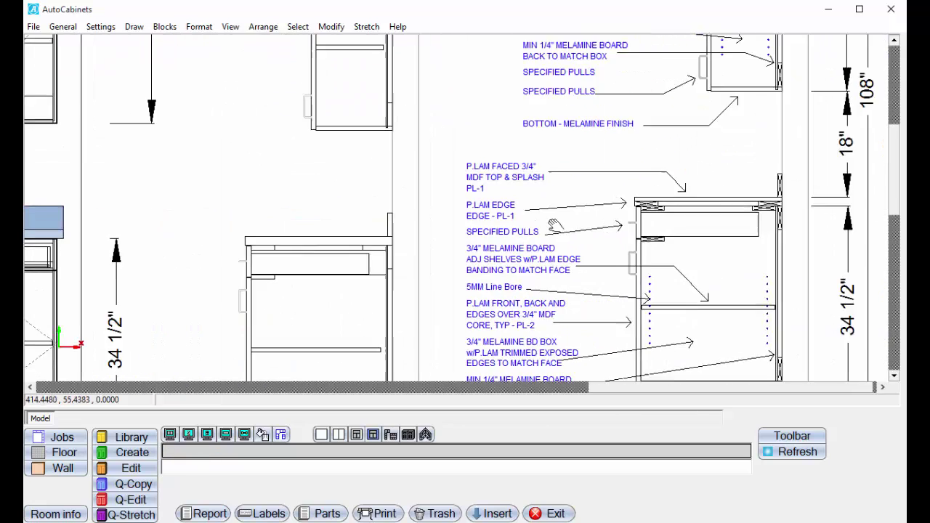
pyautogui.scroll(-4, 555, 225)
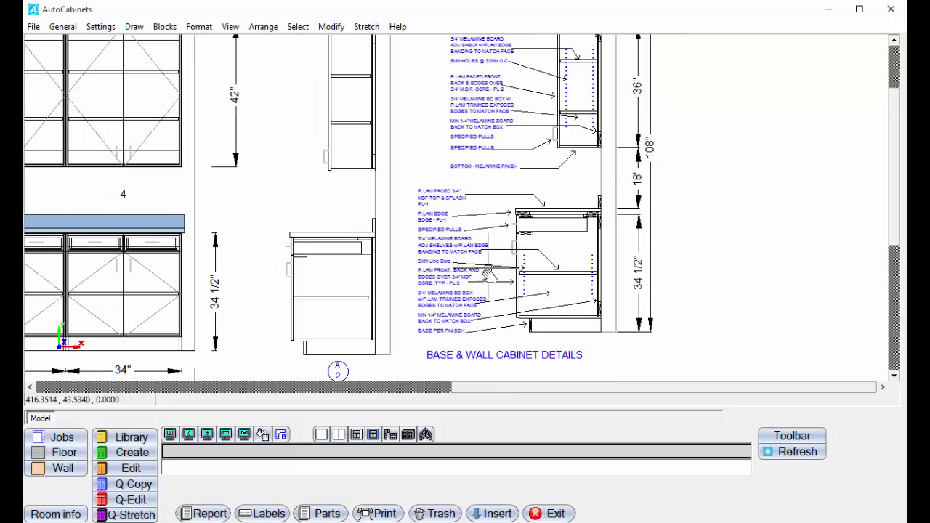
pyautogui.scroll(5, 487, 270)
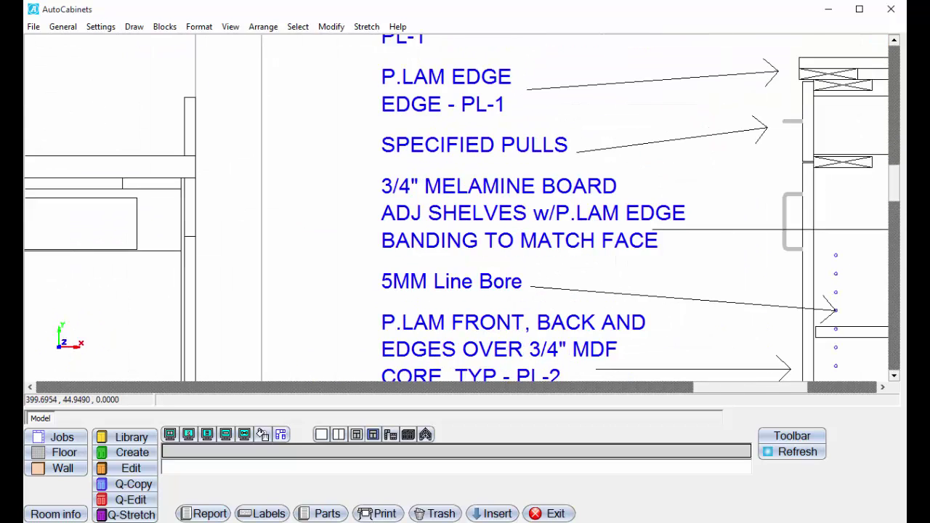
pyautogui.scroll(-4, 438, 289)
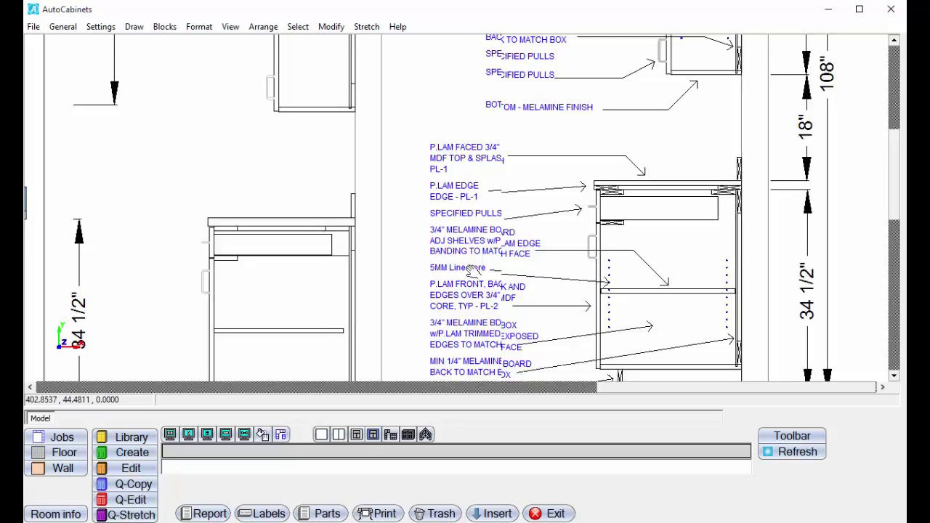
pyautogui.scroll(-6, 474, 269)
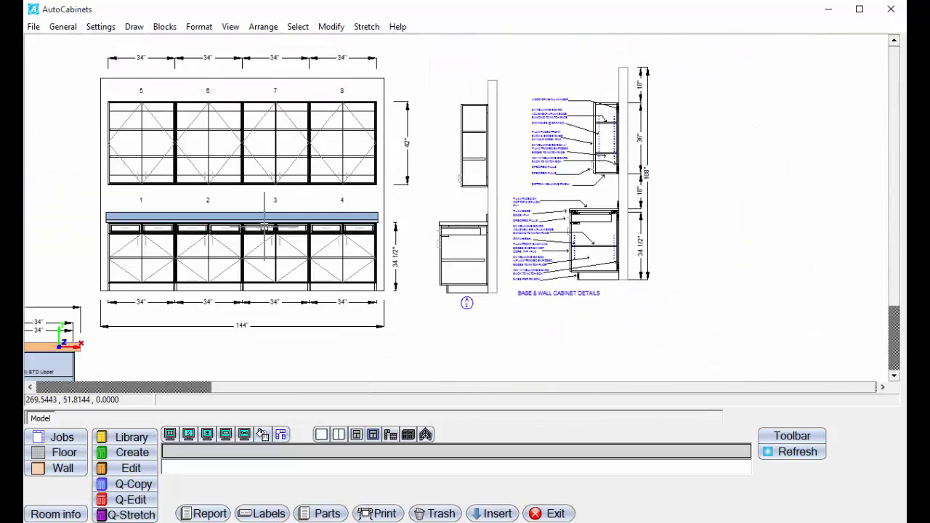
pyautogui.moveTo(265, 229); pyautogui.dragTo(522, 209, button='middle')
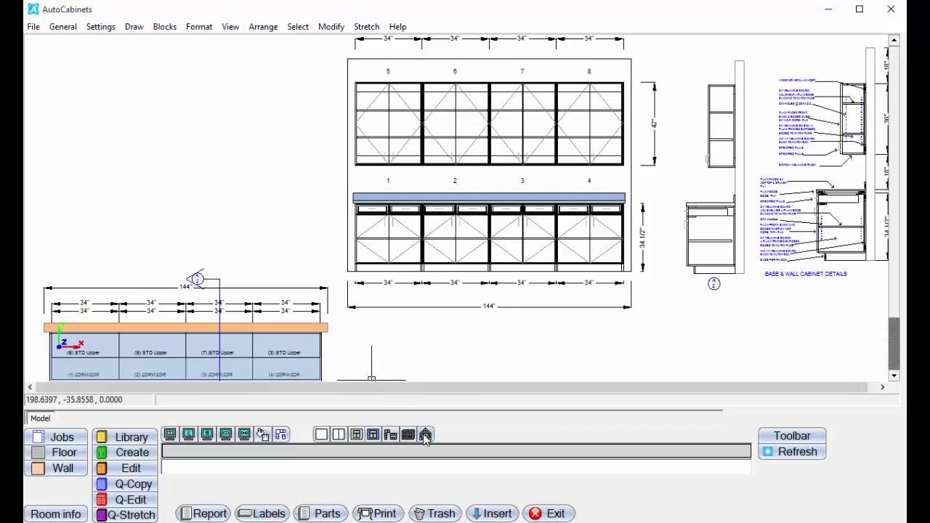
pyautogui.click(426, 287)
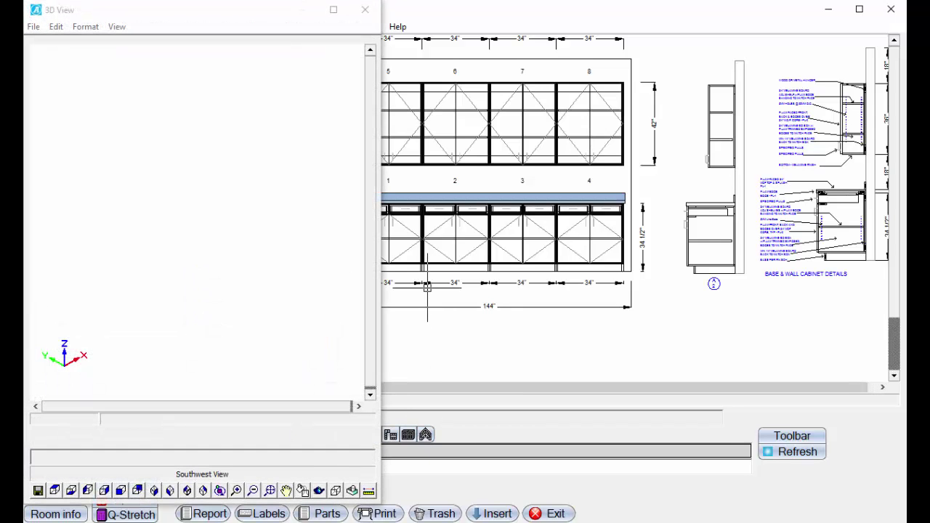
pyautogui.moveTo(260, 12); pyautogui.dragTo(319, 23)
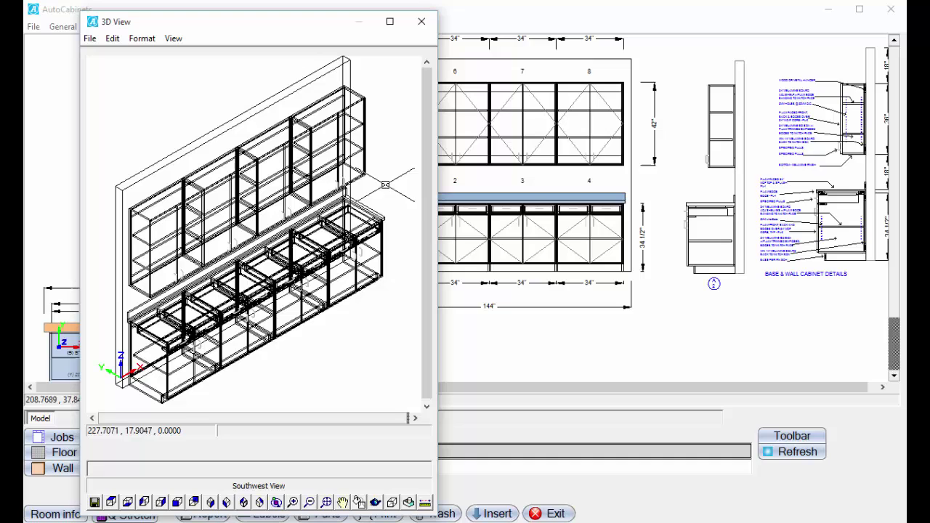
pyautogui.click(438, 247)
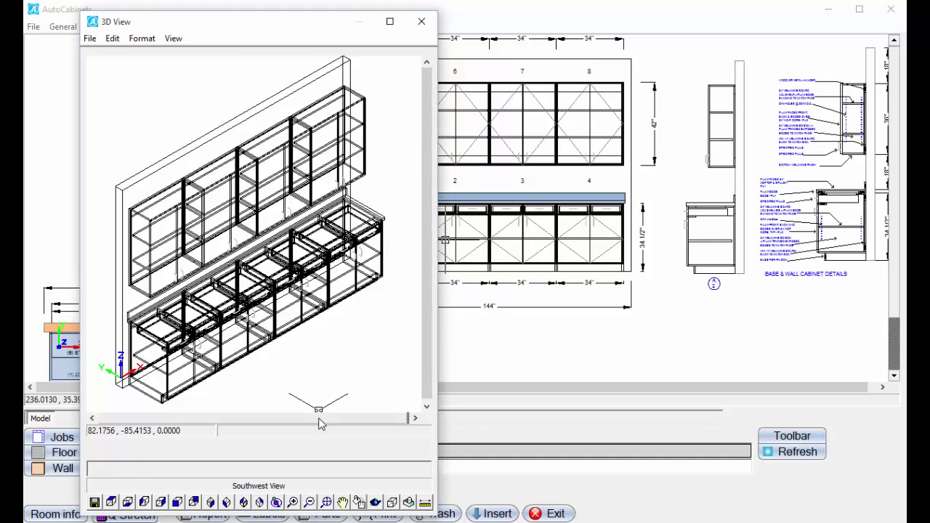
pyautogui.click(276, 502)
pyautogui.moveTo(322, 332); pyautogui.dragTo(214, 211)
pyautogui.moveTo(339, 311); pyautogui.dragTo(350, 178)
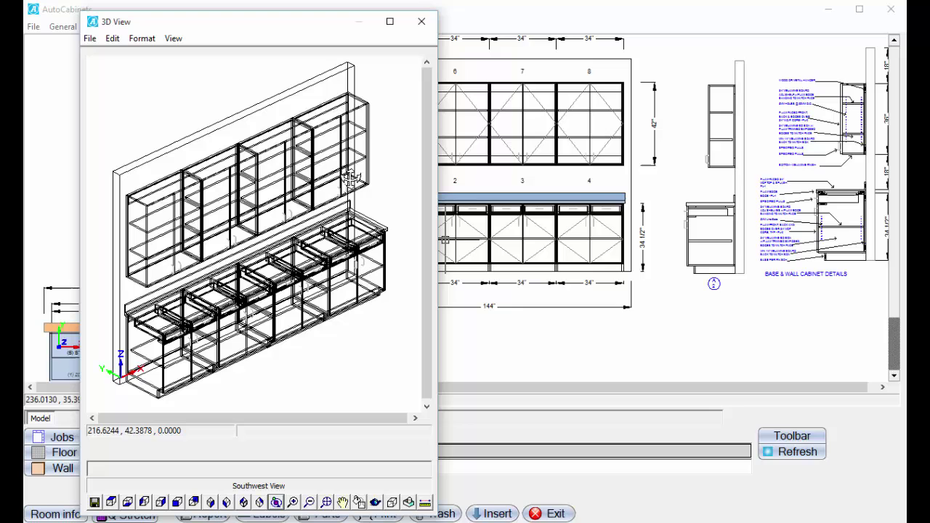
# - Close the 3D view, split into plan and front views, build the parts list, open DXF Direct
pyautogui.click(421, 22)
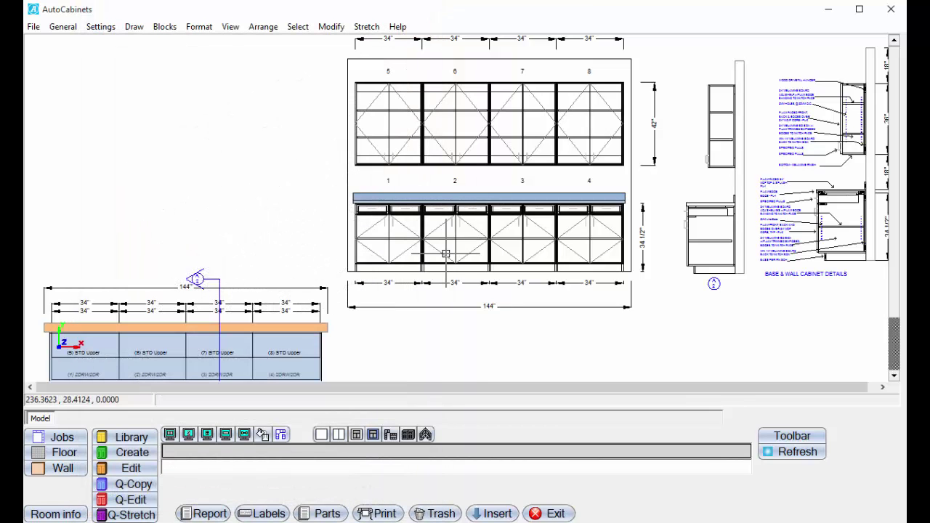
pyautogui.moveTo(417, 275); pyautogui.dragTo(436, 238, button='middle')
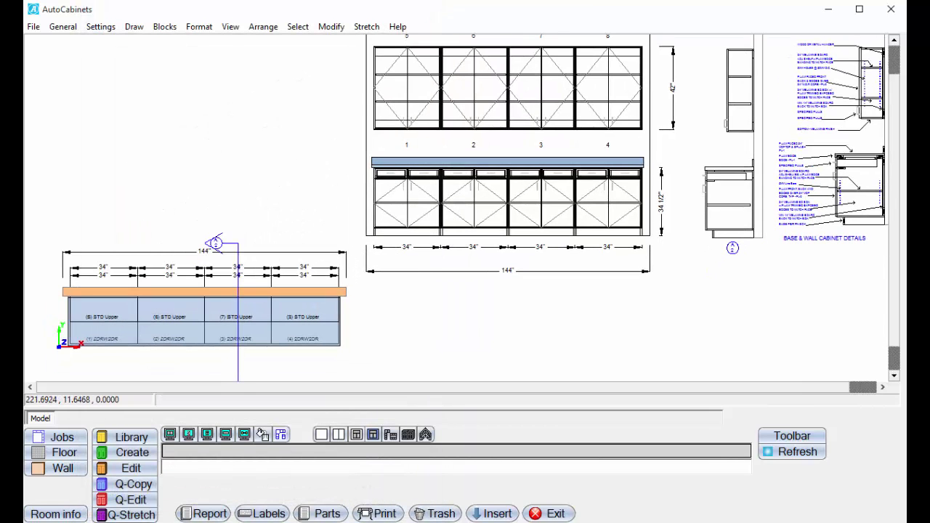
pyautogui.click(337, 435)
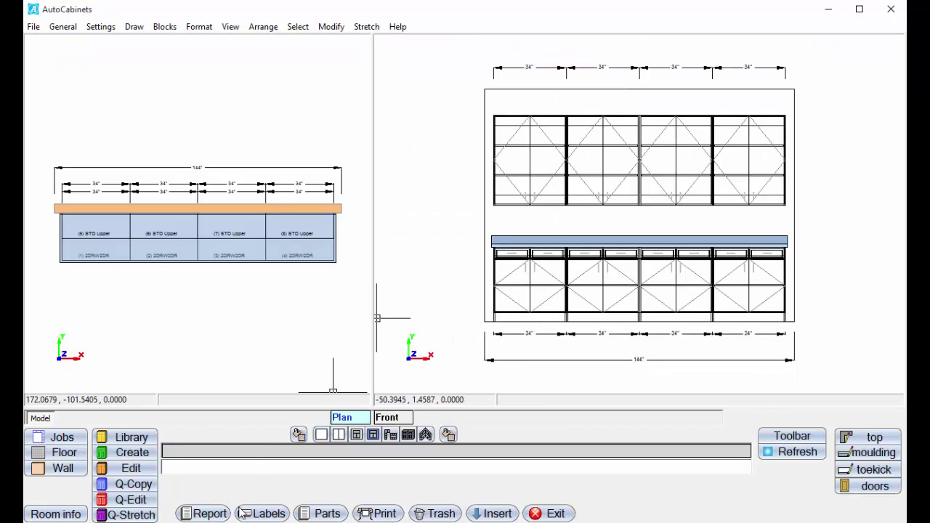
pyautogui.click(314, 514)
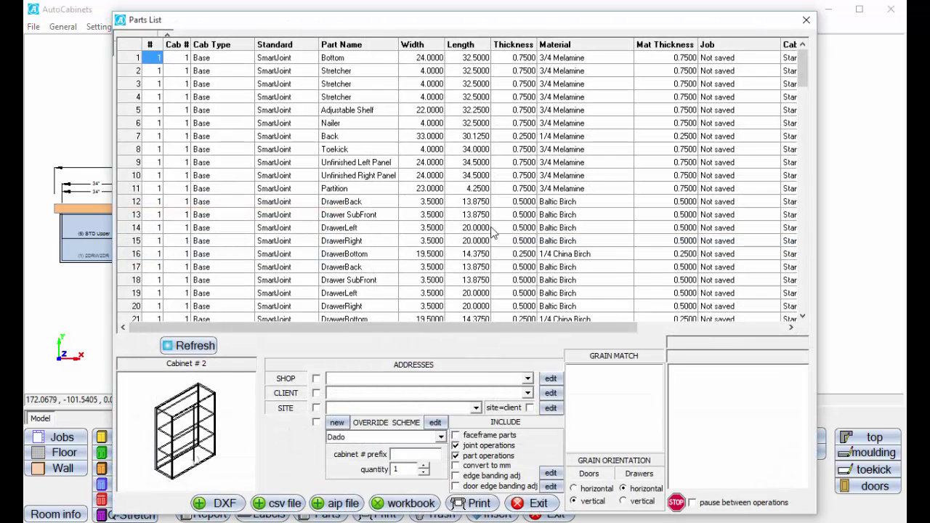
pyautogui.click(225, 504)
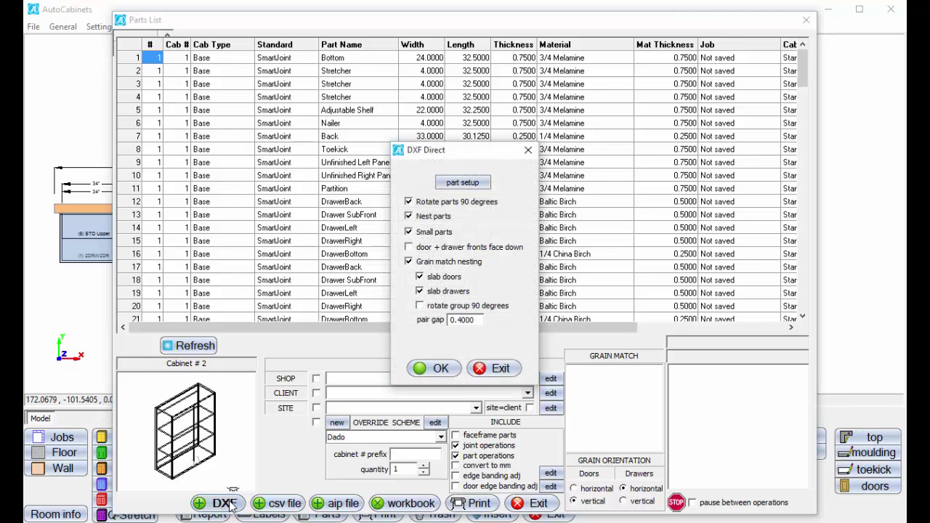
# - Export the parts to a DXF file and nest them onto 14 sheets of 49 x 97
pyautogui.click(441, 369)
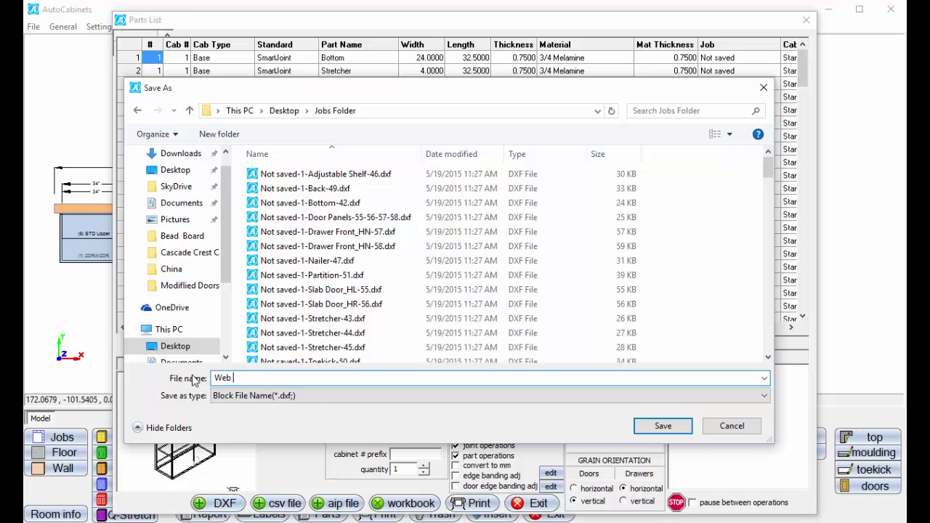
pyautogui.click(669, 429)
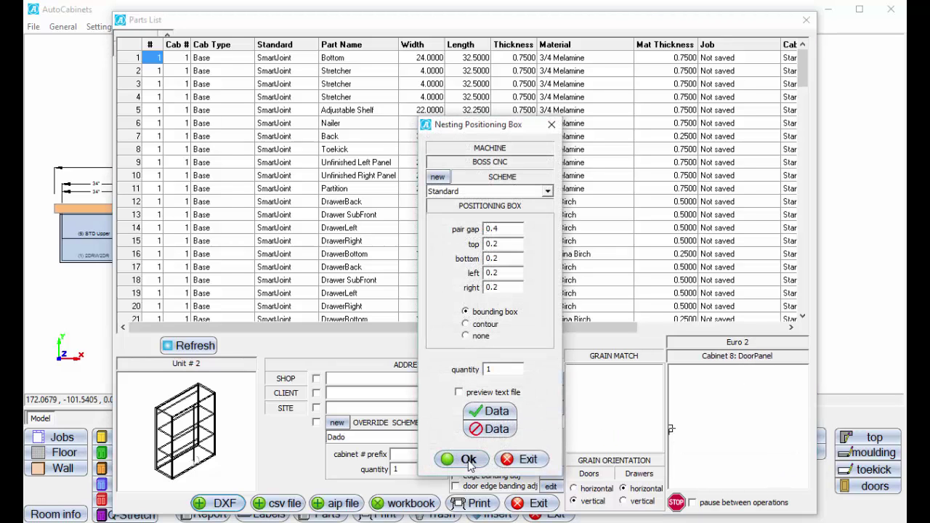
pyautogui.click(468, 460)
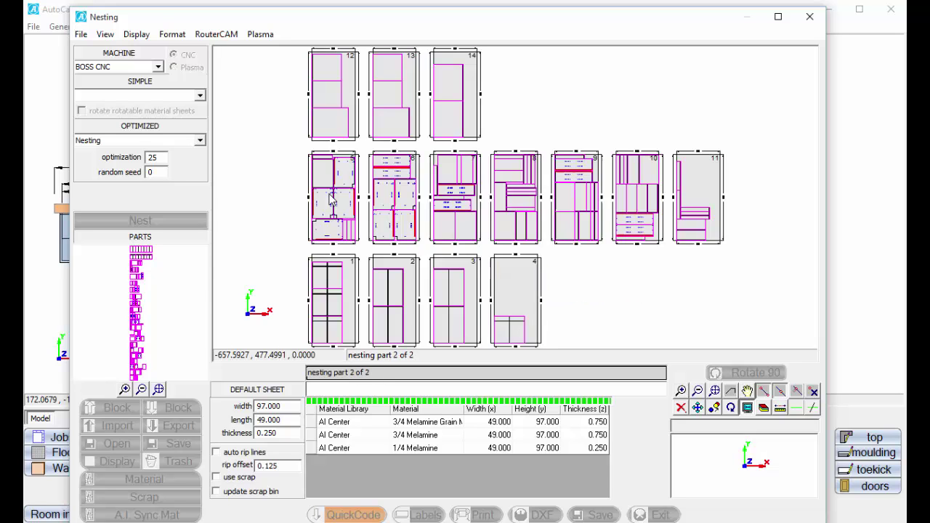
# - Zoom and pan the Nesting canvas to inspect nested sheets 1 and 2
pyautogui.scroll(4, 337, 298)
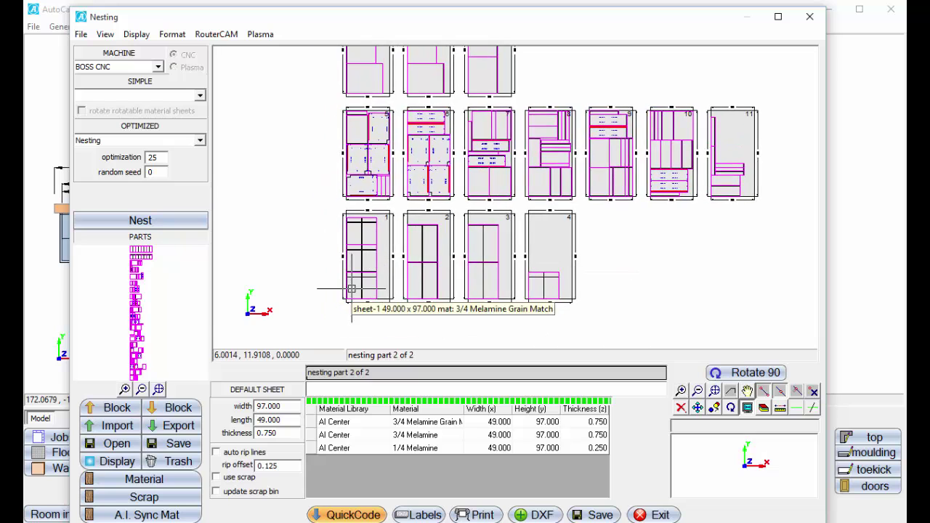
pyautogui.scroll(3, 347, 296)
pyautogui.scroll(-2, 356, 191)
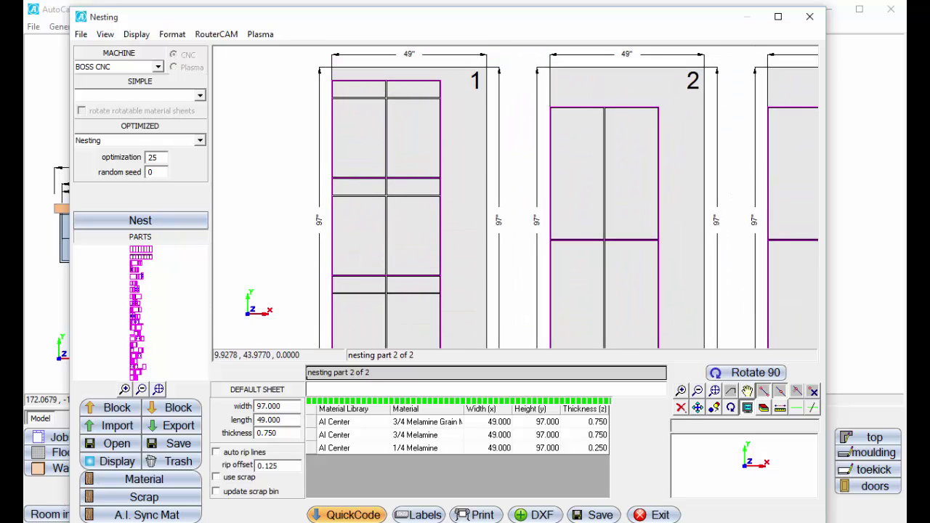
pyautogui.scroll(2, 367, 198)
pyautogui.scroll(-3, 368, 197)
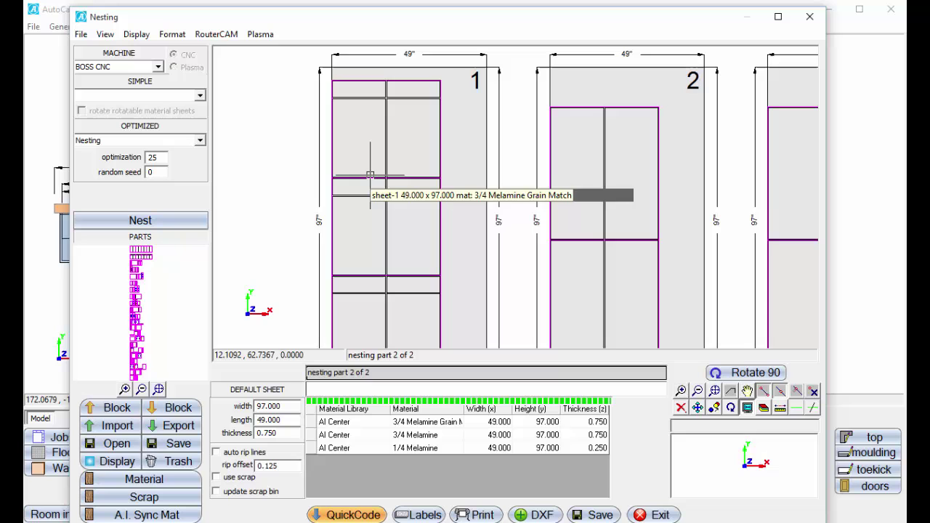
pyautogui.moveTo(558, 199); pyautogui.dragTo(474, 192, button='middle')
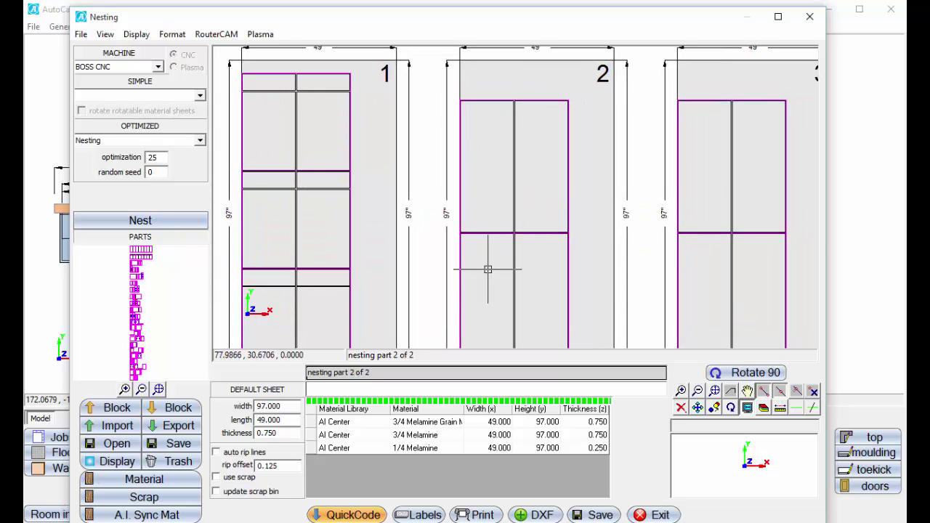
pyautogui.moveTo(486, 266); pyautogui.dragTo(544, 241, button='middle')
# - Zoom and pan onward to review sheet 4 and the remaining rows of nested sheets
pyautogui.scroll(-5, 509, 239)
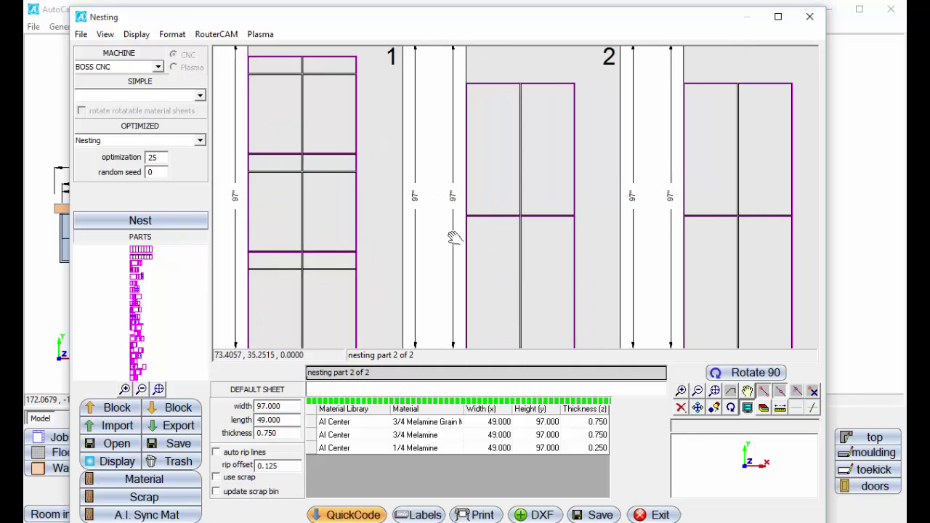
pyautogui.scroll(3, 648, 254)
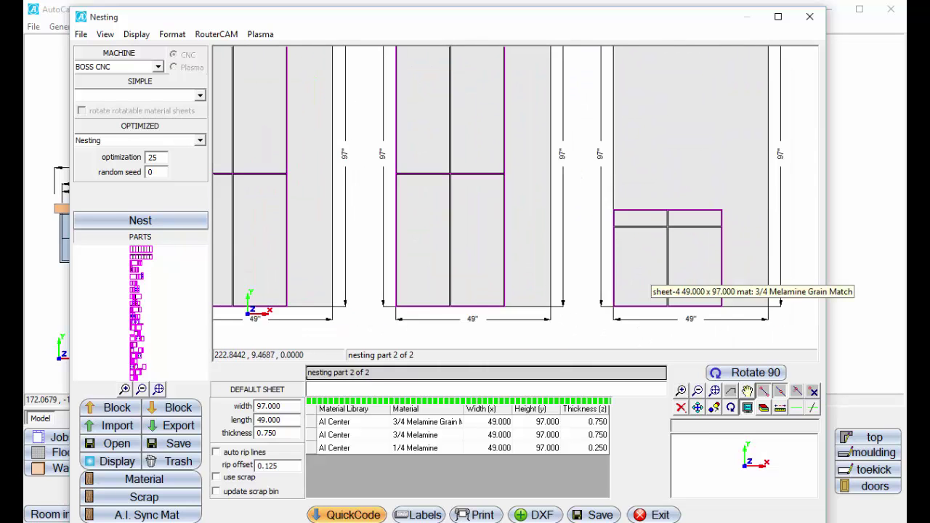
pyautogui.scroll(-1, 659, 280)
pyautogui.moveTo(658, 281); pyautogui.dragTo(677, 316, button='middle')
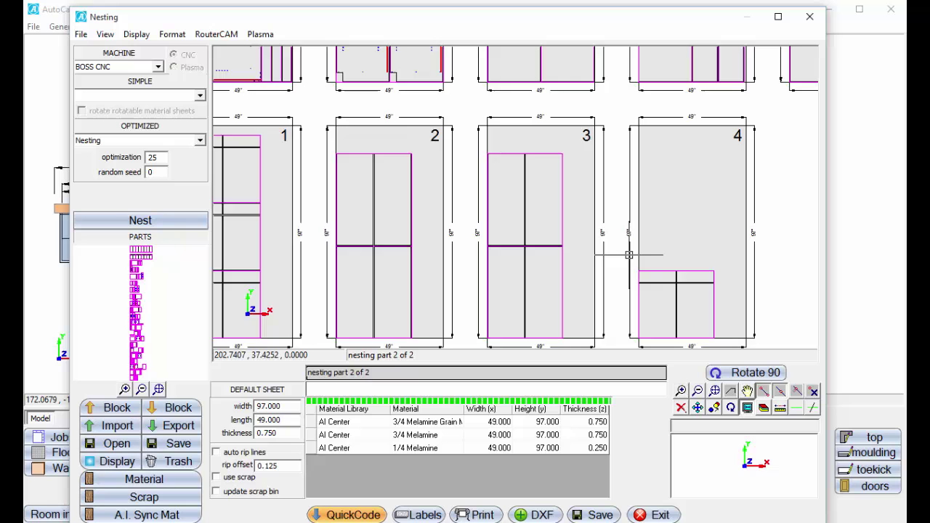
pyautogui.scroll(-2, 629, 253)
pyautogui.scroll(-2, 469, 144)
pyautogui.scroll(4, 469, 143)
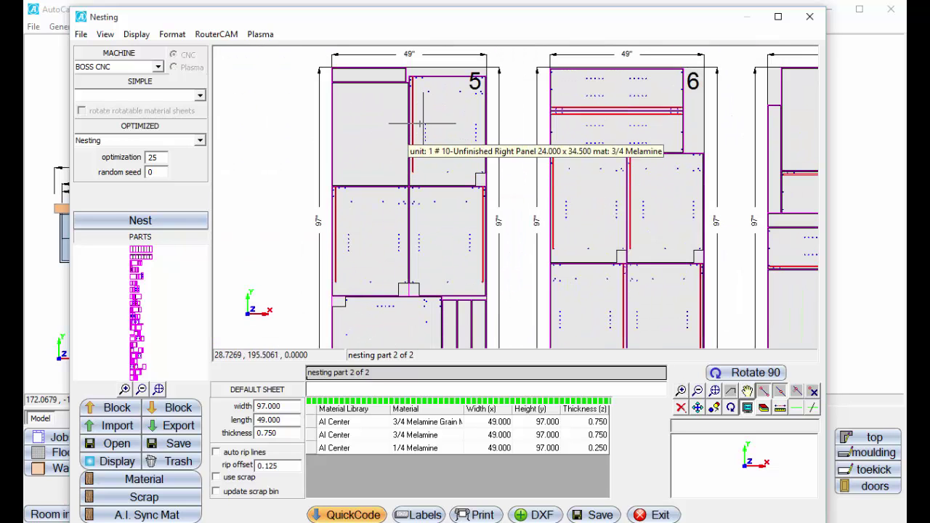
pyautogui.scroll(4, 421, 133)
pyautogui.scroll(-2, 424, 131)
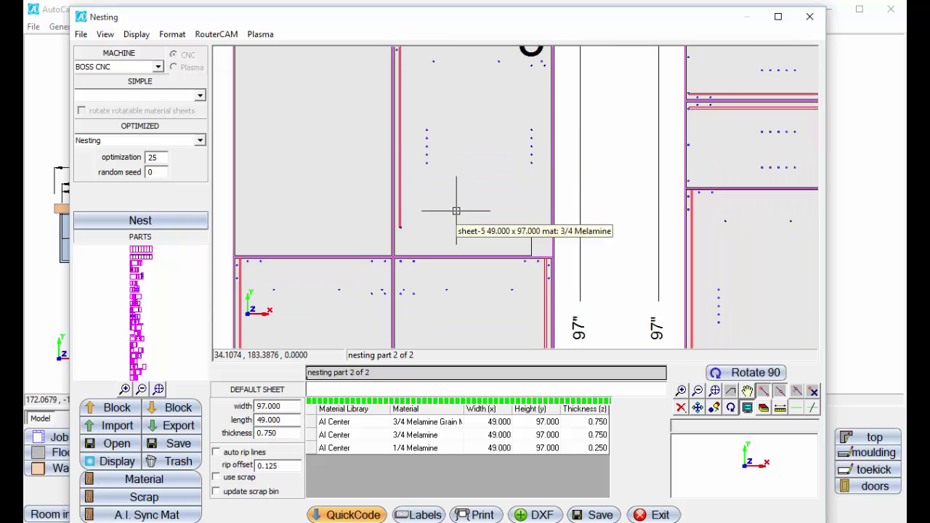
pyautogui.scroll(-2, 436, 233)
pyautogui.scroll(-4, 414, 240)
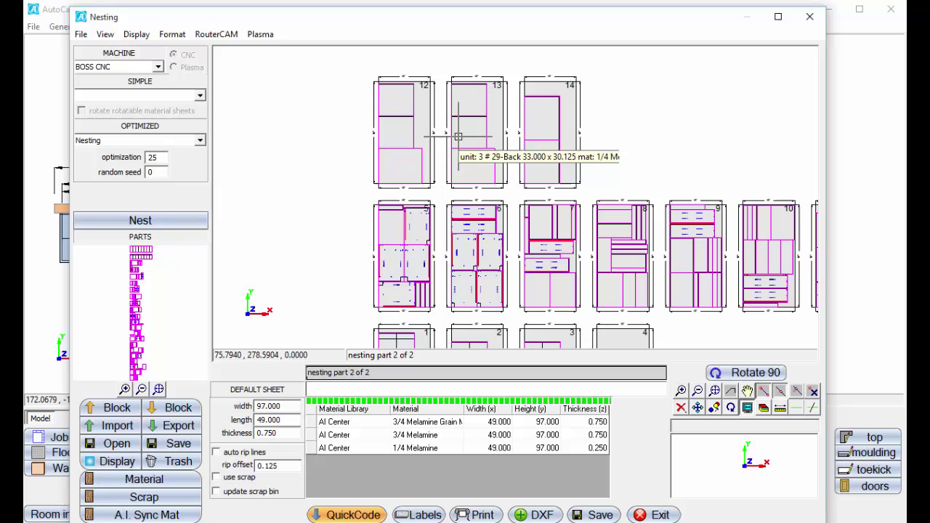
pyautogui.moveTo(581, 267); pyautogui.dragTo(484, 169, button='middle')
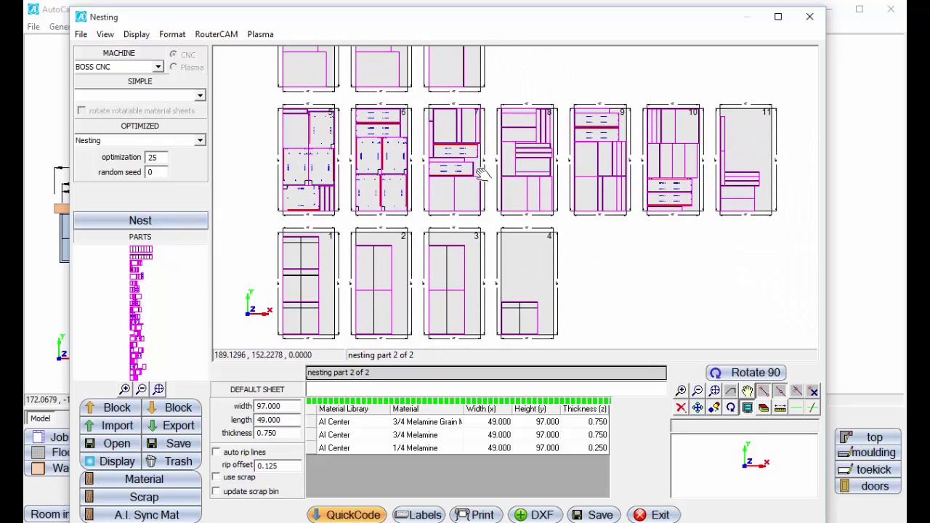